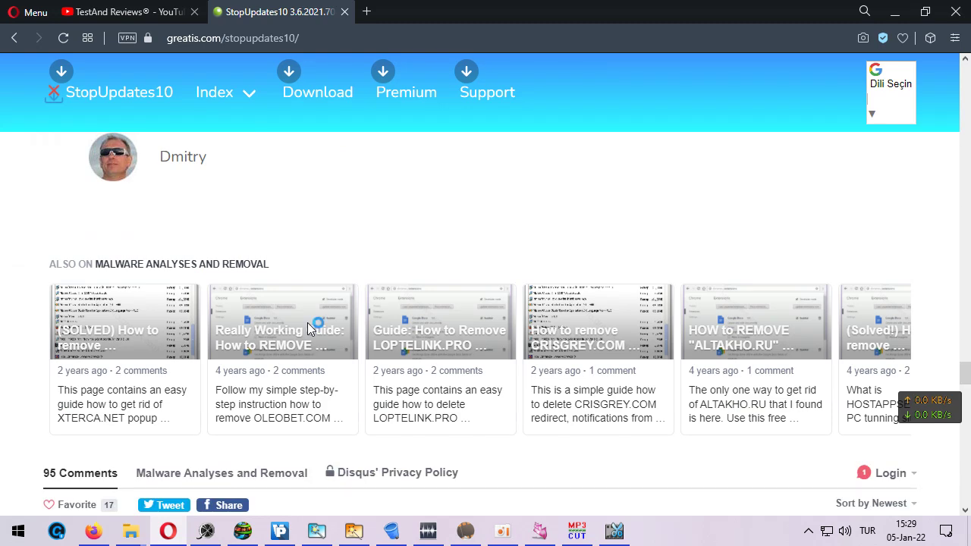
Read through the user comments on the StopUpdates10 web page.
scroll(309, 331, "down", 4)
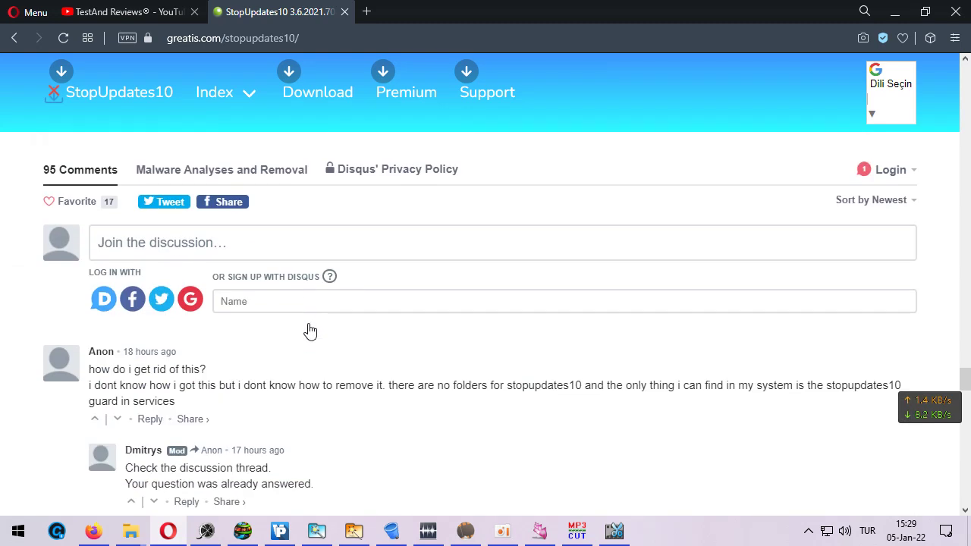
scroll(310, 332, "down", 4)
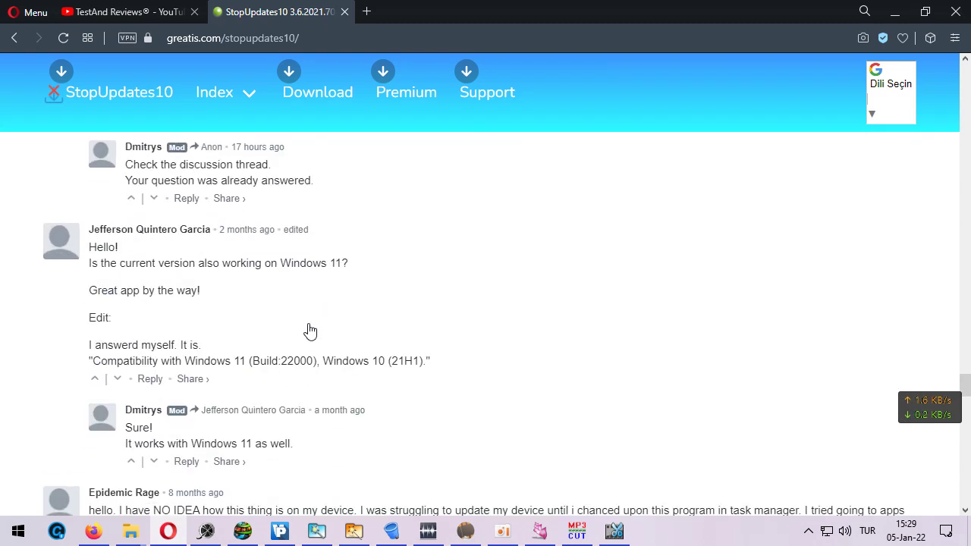
scroll(310, 331, "down", 4)
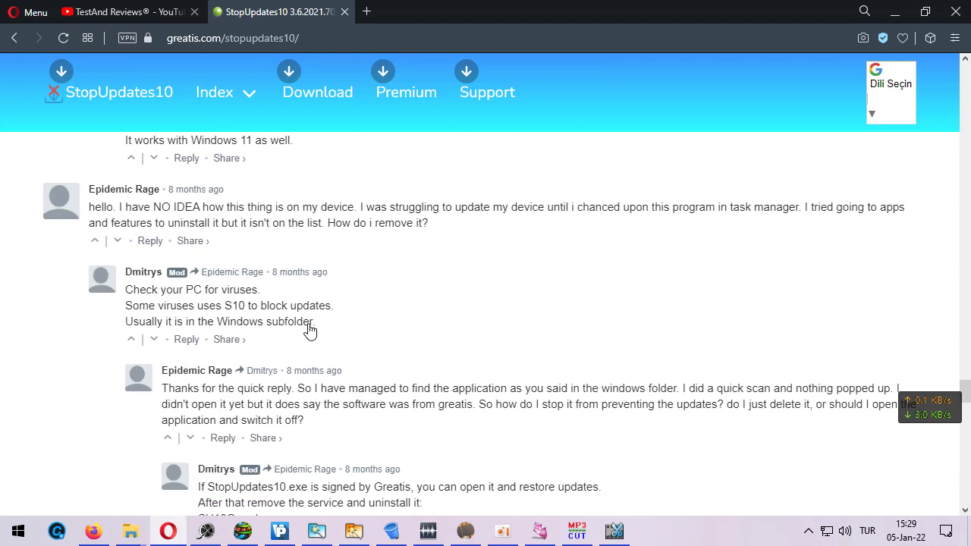
scroll(310, 332, "down", 4)
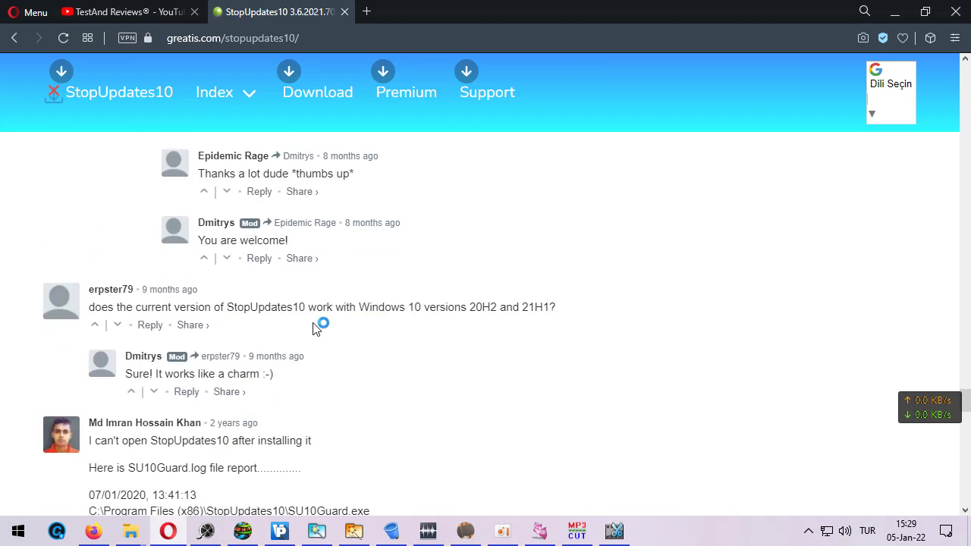
scroll(382, 300, "down", 2)
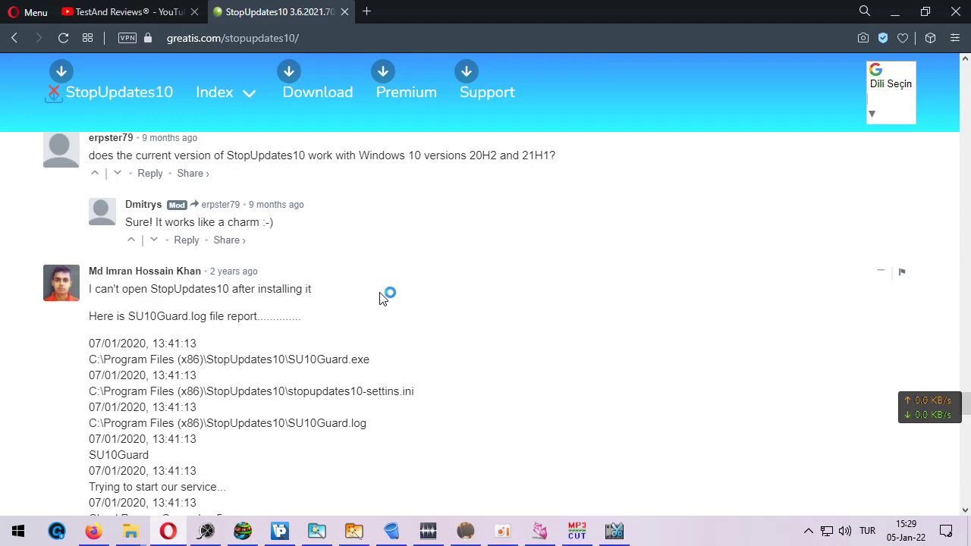
Go to the StopUpdates10 Free download page, accept the terms and download the installer archive.
left_click_drag(965, 402, 967, 206)
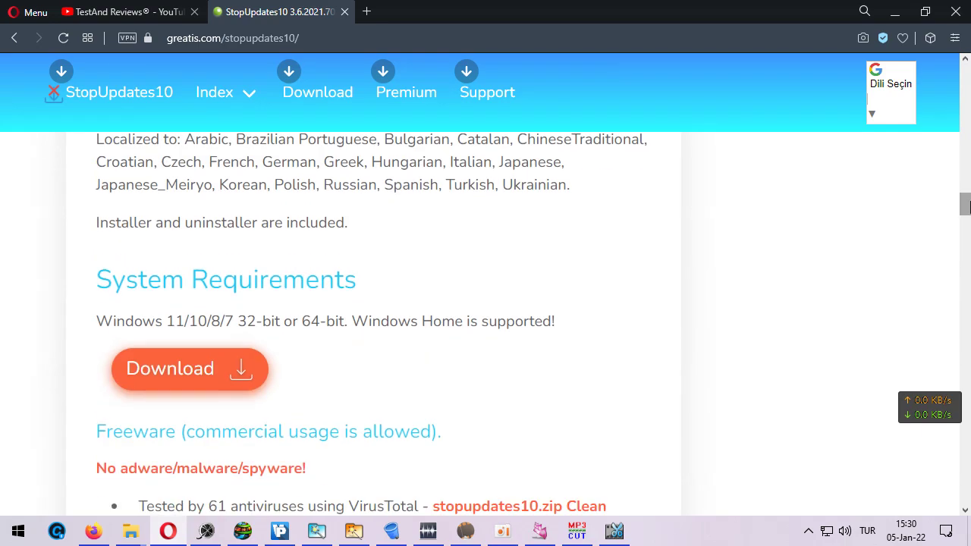
left_click(197, 373)
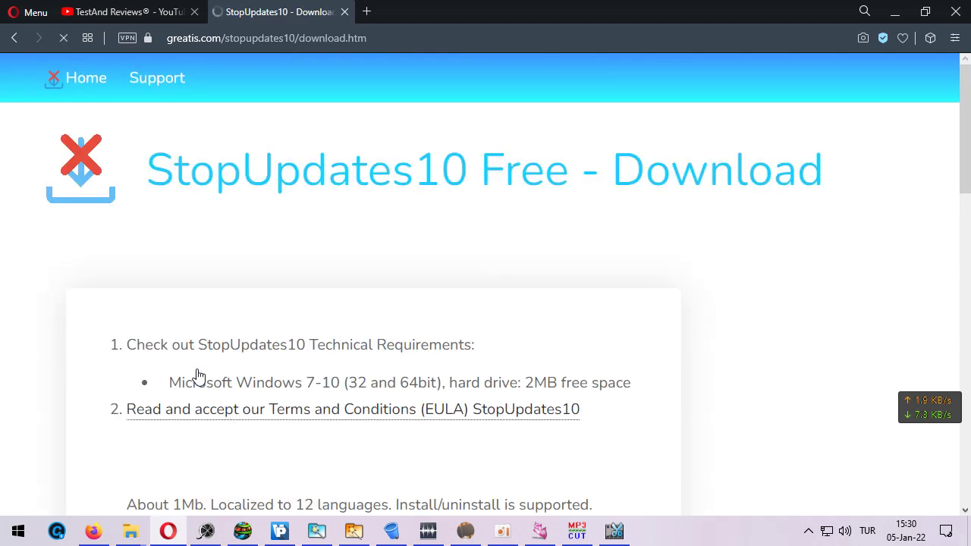
scroll(240, 302, "down", 1)
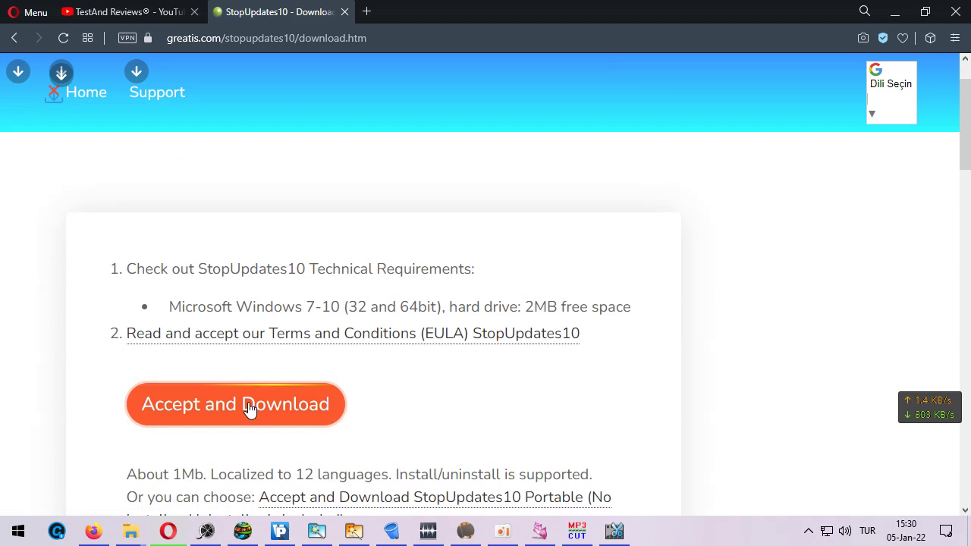
View the browser's download list and open the folder containing stopupdates10.zip.
left_click(31, 12)
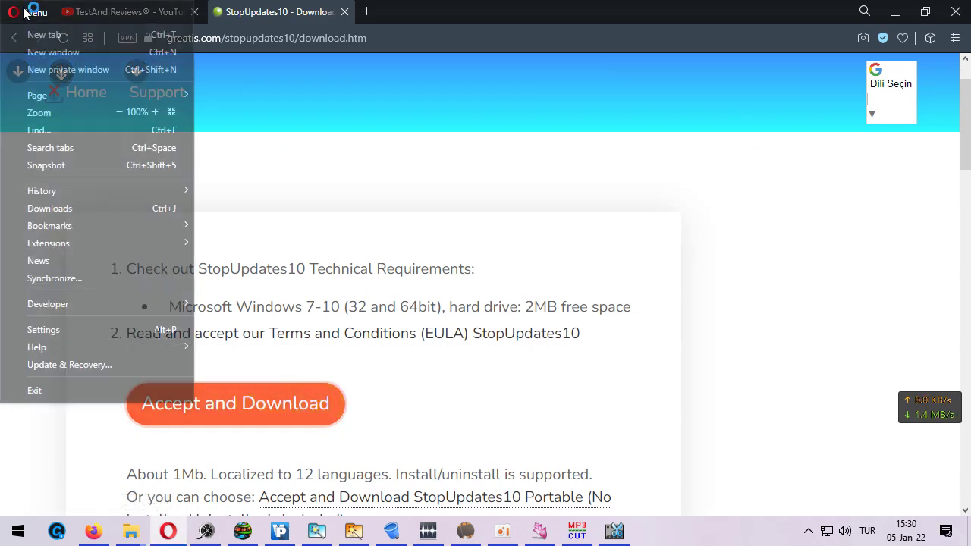
left_click(90, 206)
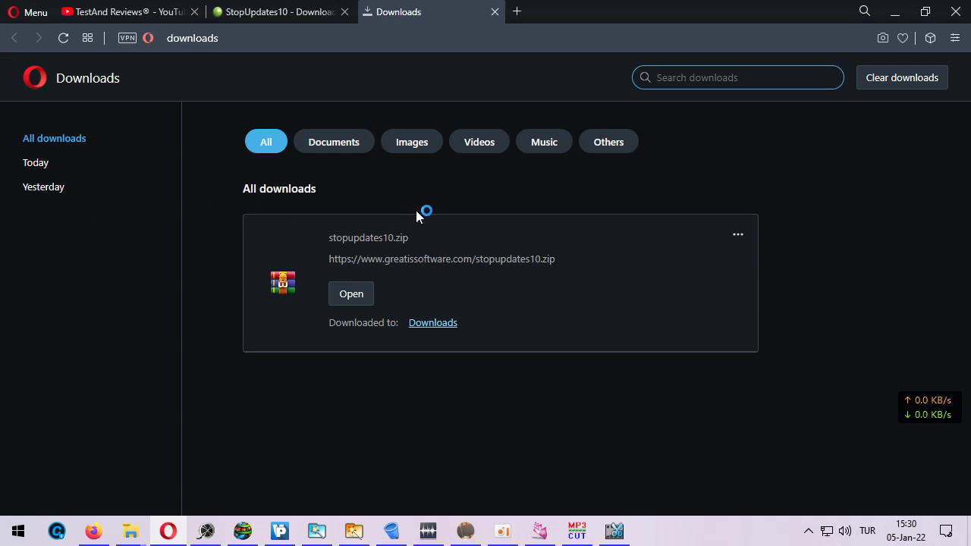
left_click(438, 324)
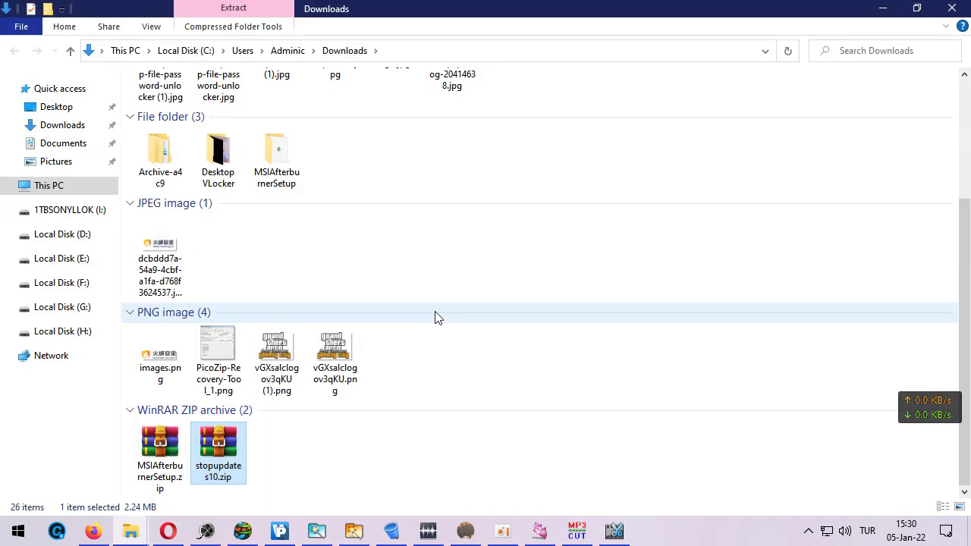
Extract stopupdates10.zip into a stopupdates10 subfolder and open that folder.
right_click(230, 460)
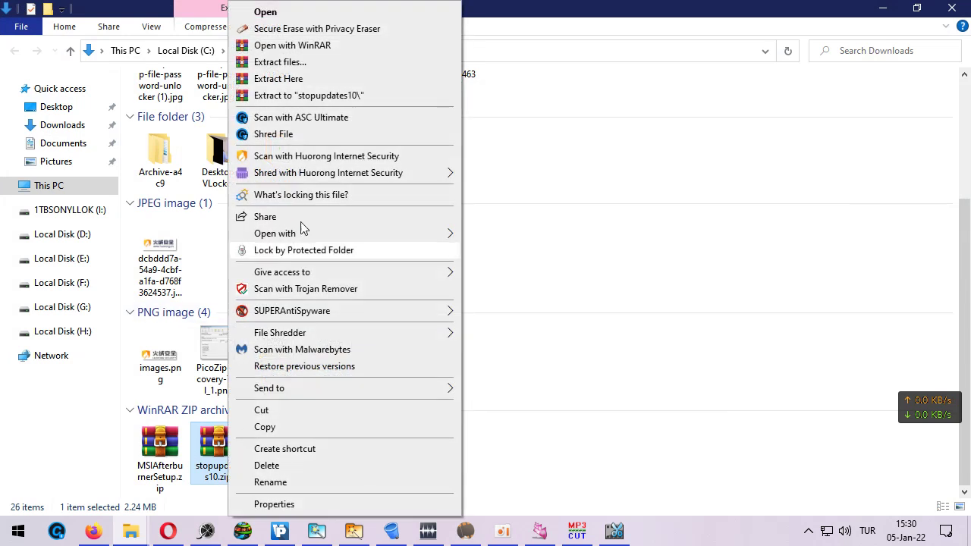
left_click(299, 98)
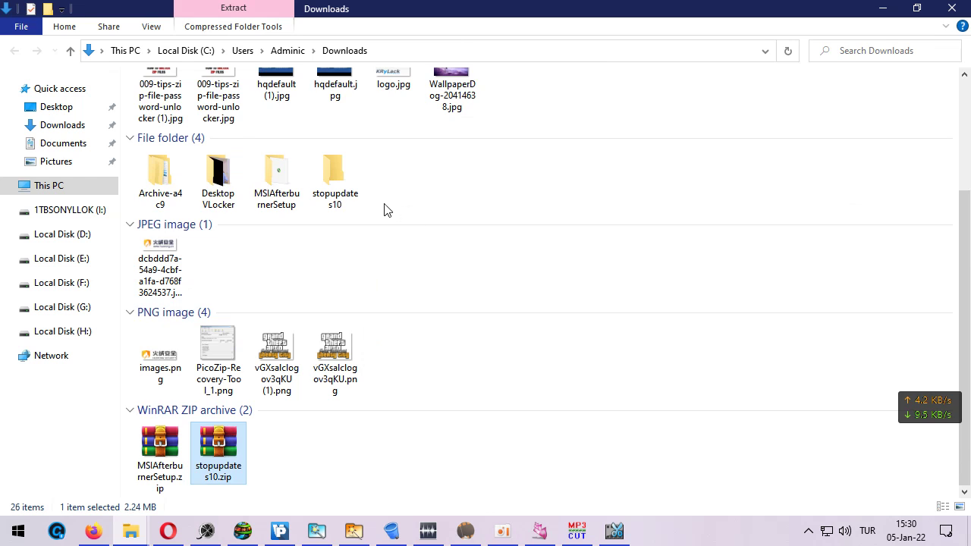
double_click(341, 196)
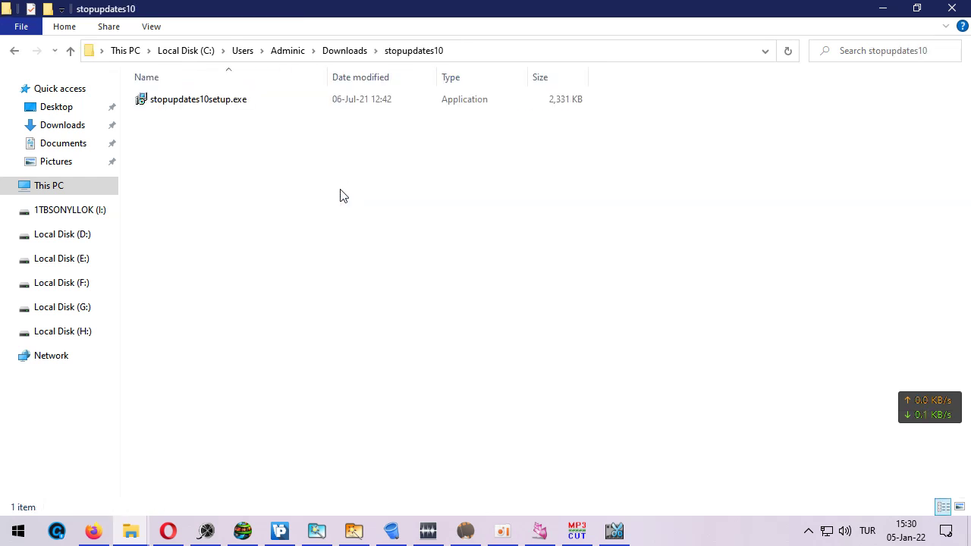
Run stopupdates10setup.exe, close the browser's download list and minimize the open windows.
left_click(280, 109)
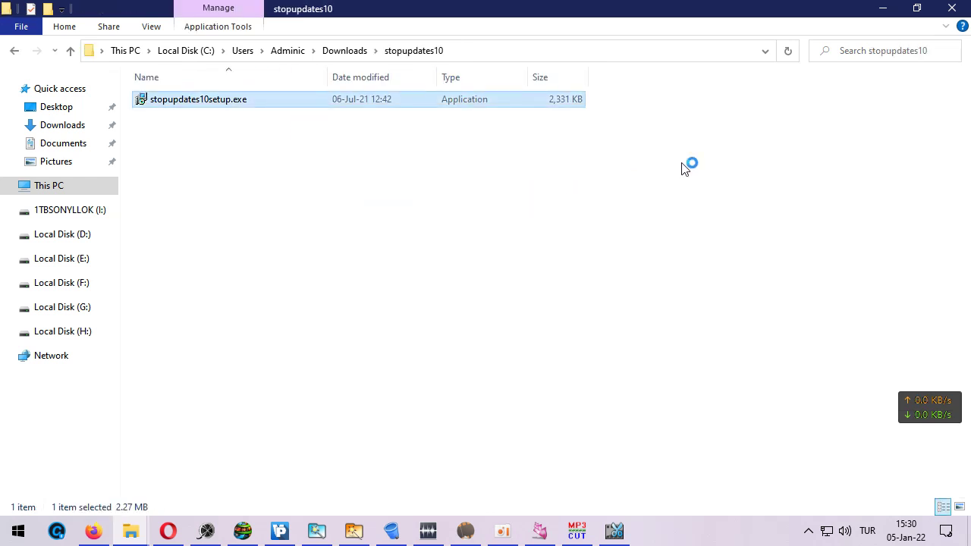
left_click(882, 8)
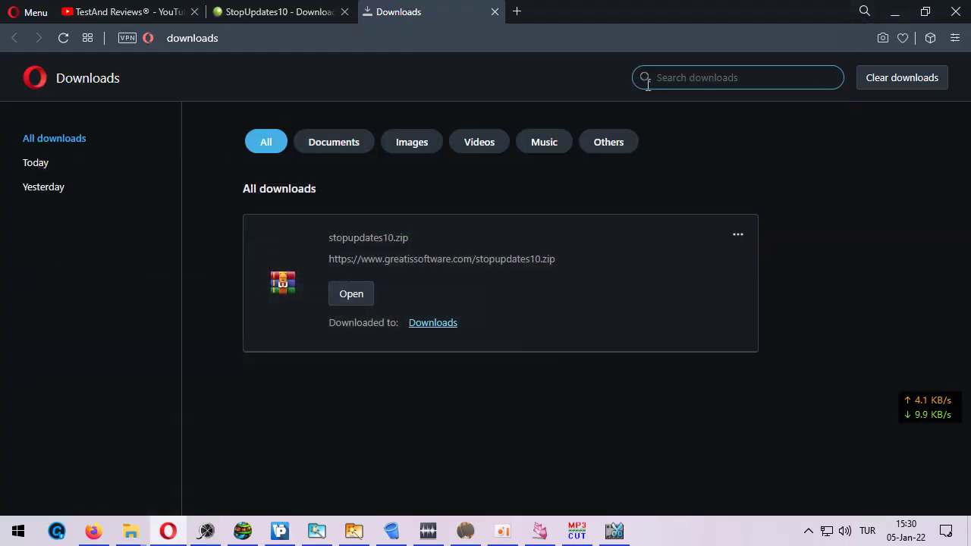
left_click(494, 11)
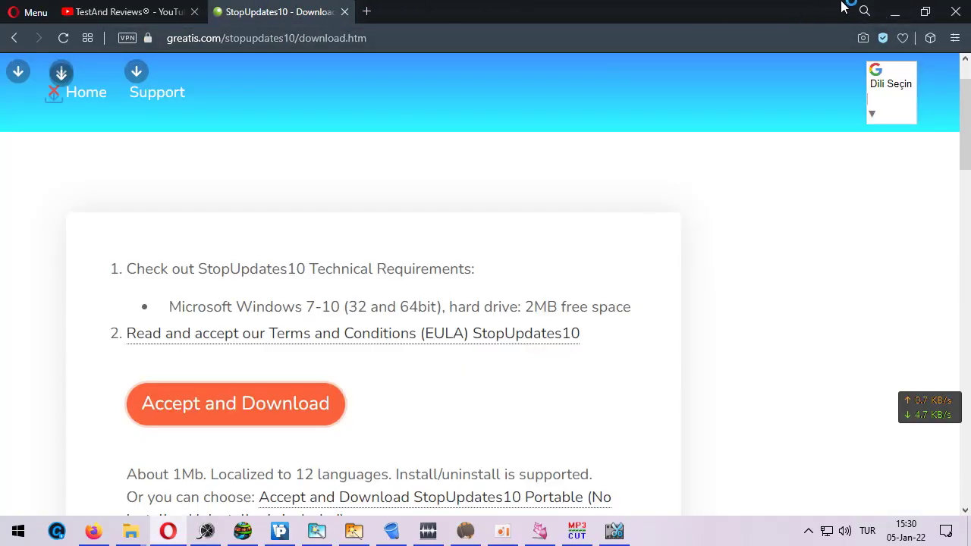
left_click(895, 11)
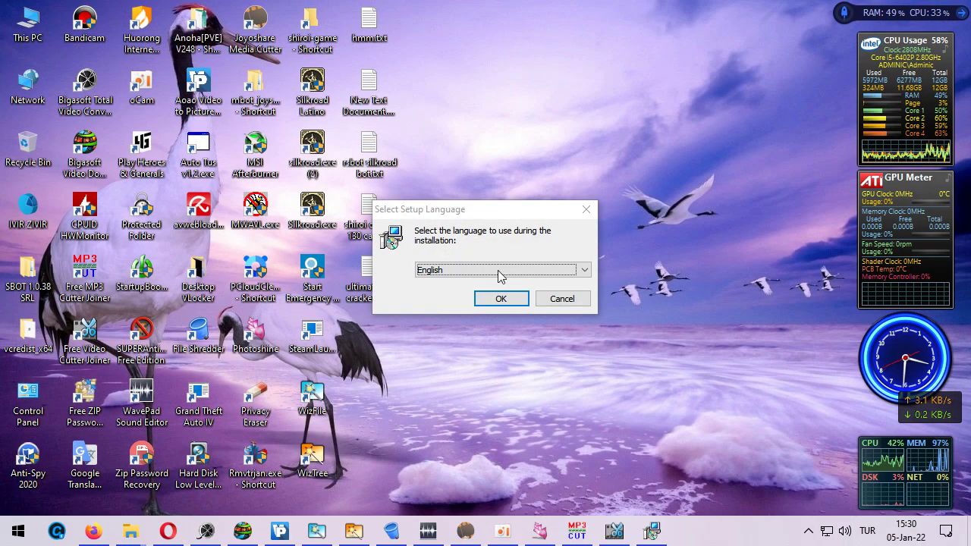
Start the StopUpdates10 setup in English and accept the license agreement.
left_click(499, 298)
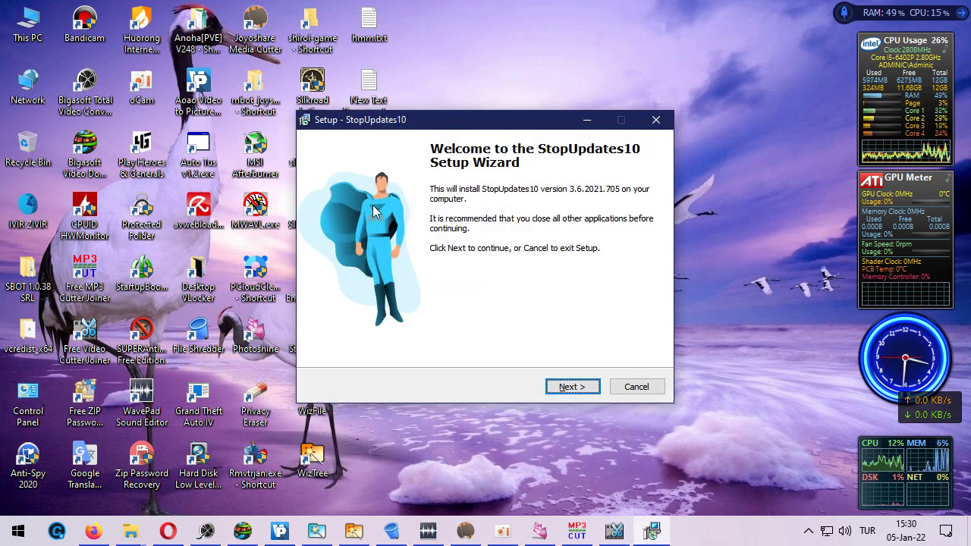
left_click(572, 390)
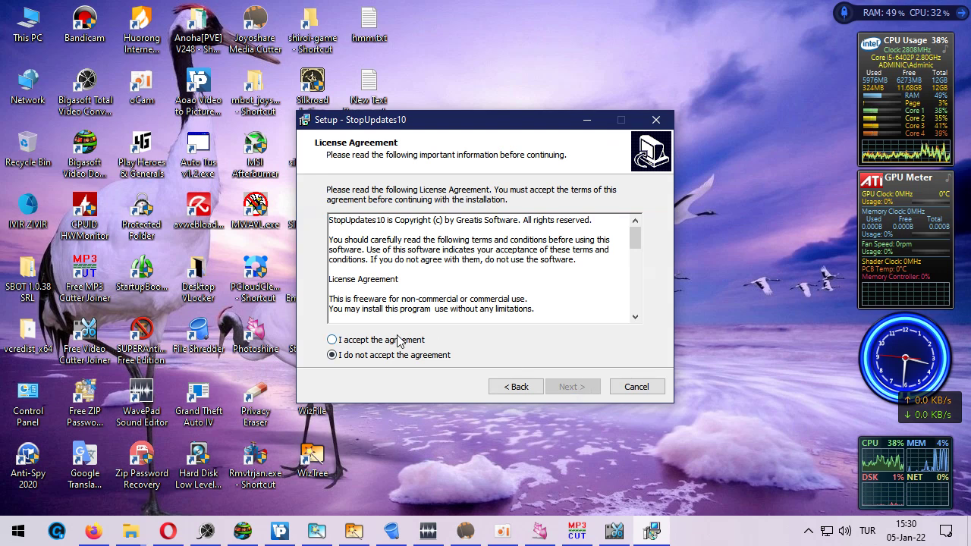
left_click(422, 342)
left_click(570, 387)
left_click(572, 387)
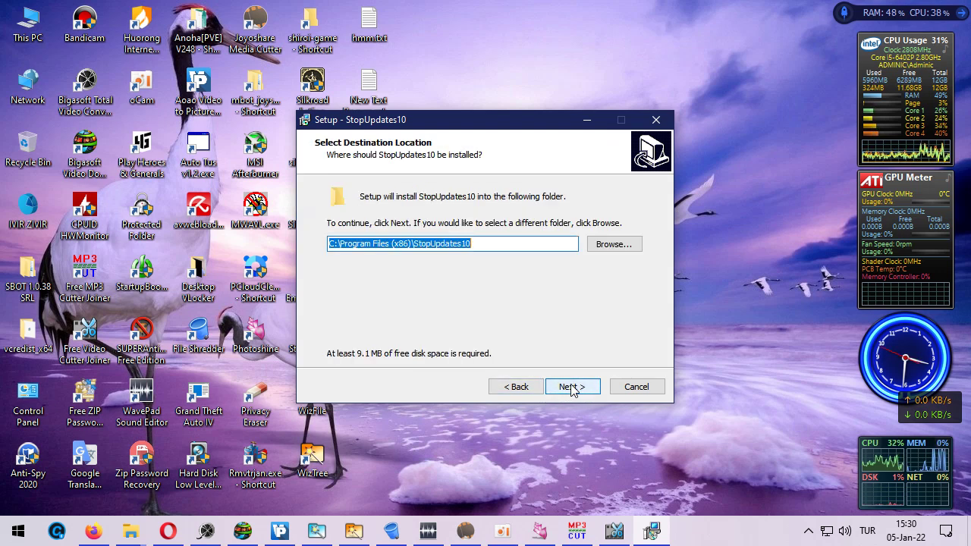
Install into C:\Program Files (x86)\StopUpdates10 and finish with Run SU10Guard.exe and Launch StopUpdates10 ticked and StopUpdates10 on the Web unticked.
left_click(572, 387)
left_click(571, 388)
left_click(573, 388)
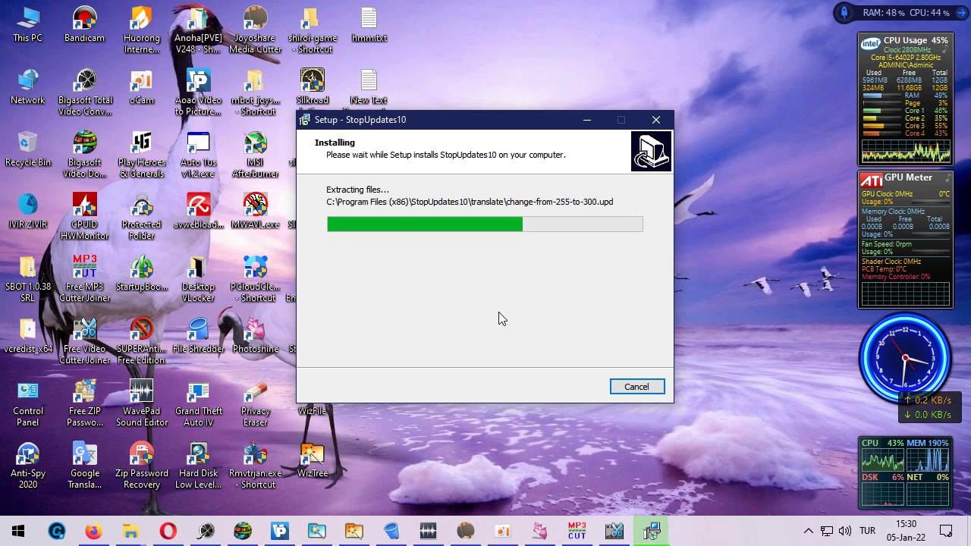
left_click(504, 286)
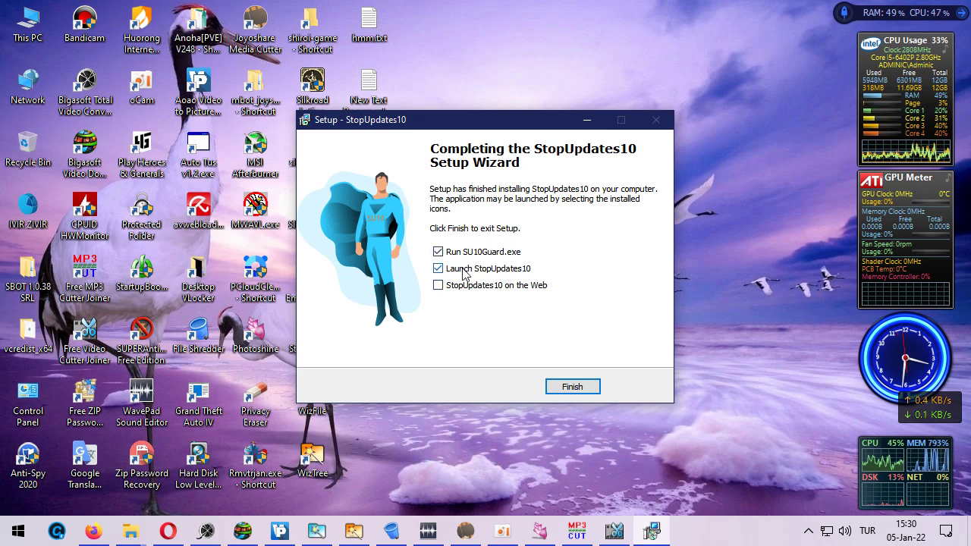
left_click(572, 389)
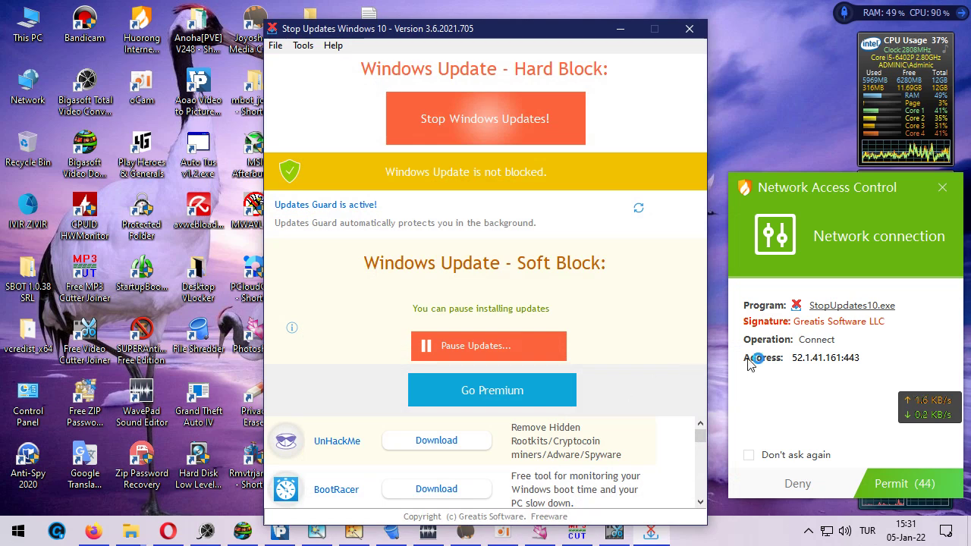
Permit the network connections of StopUpdates10.exe and wu.exe, choosing Don't ask again for wu.exe.
left_click(892, 484)
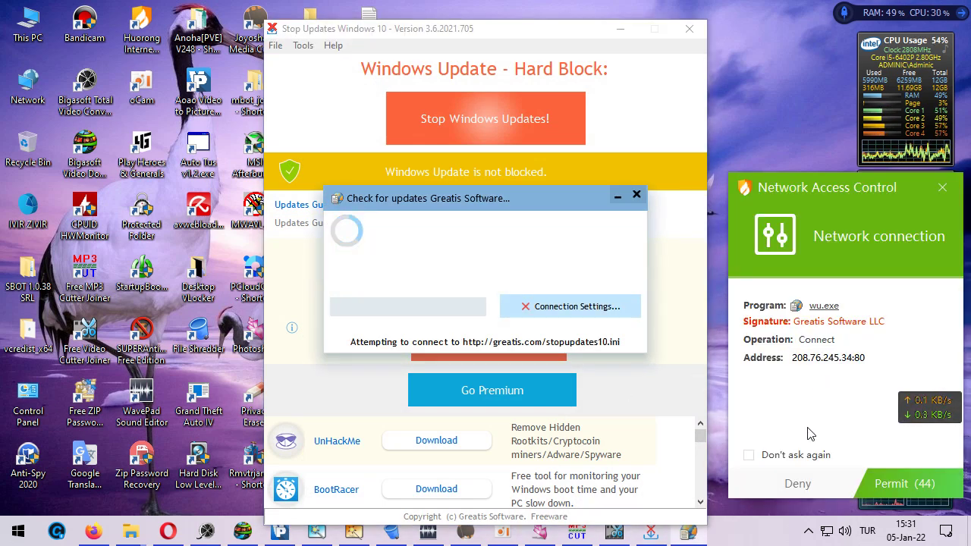
left_click(797, 455)
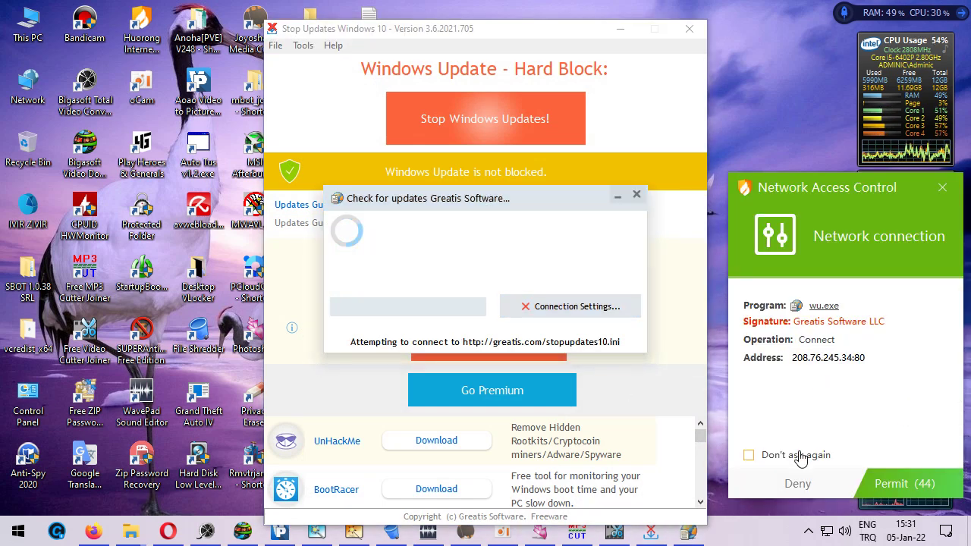
left_click(899, 484)
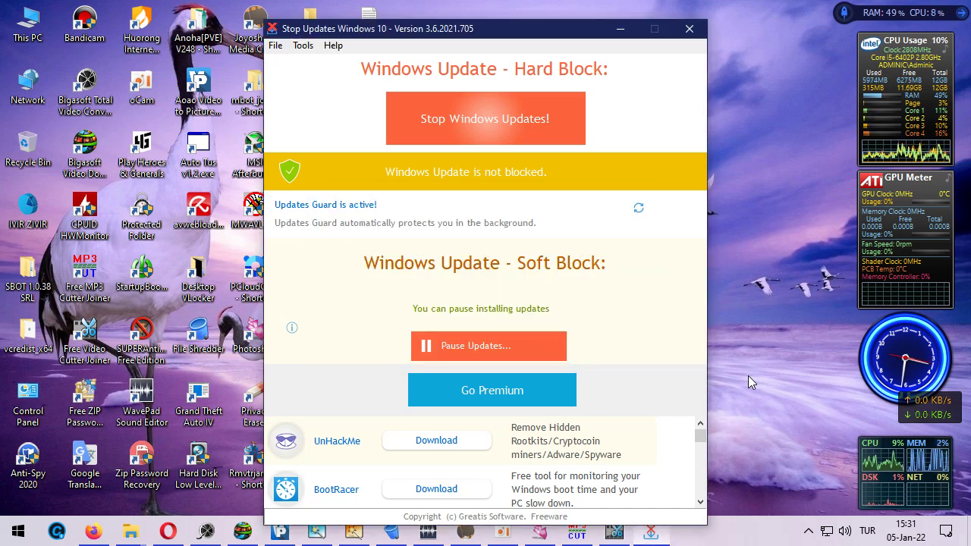
right_click(757, 282)
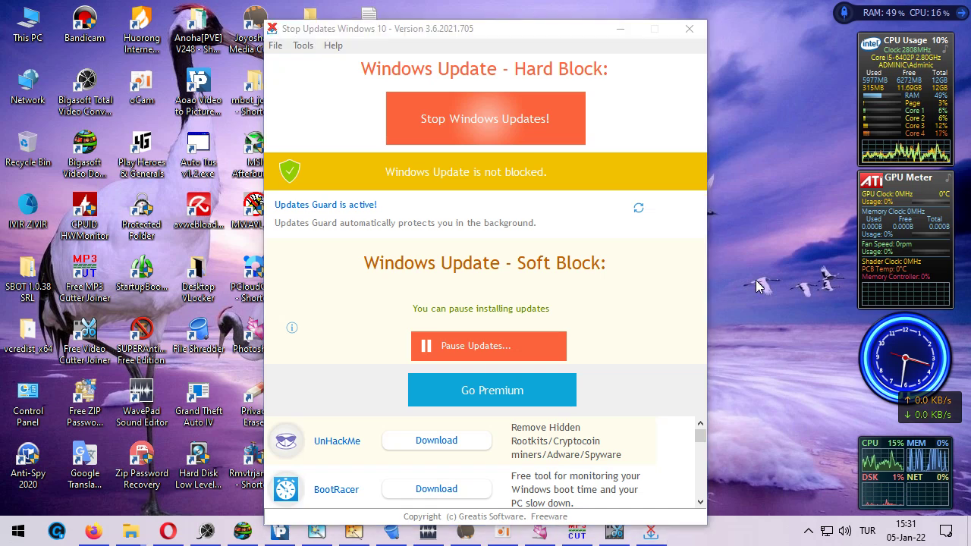
left_click(830, 354)
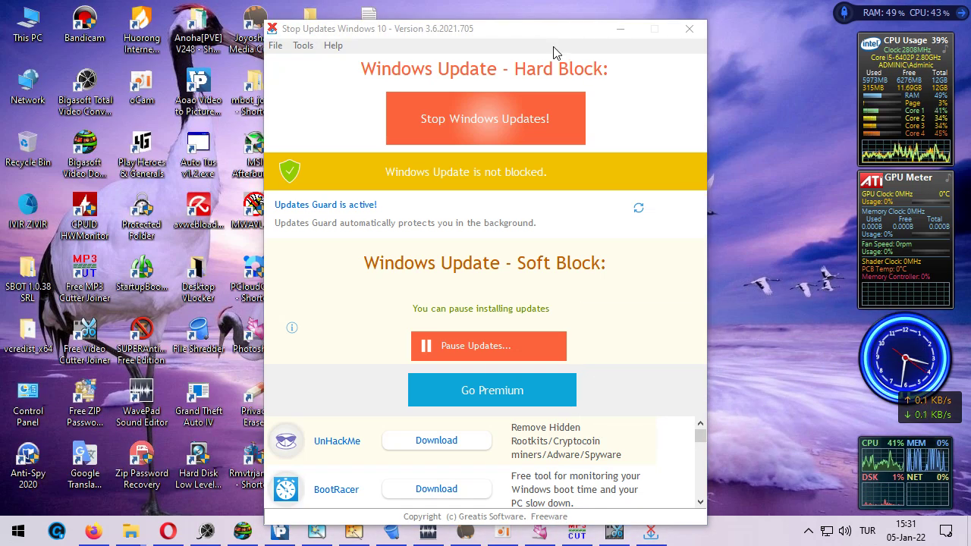
left_click(527, 43)
Reposition the Stop Updates Windows 10 window on the desktop and check for a new program version.
left_click_drag(466, 27, 386, 19)
left_click(254, 39)
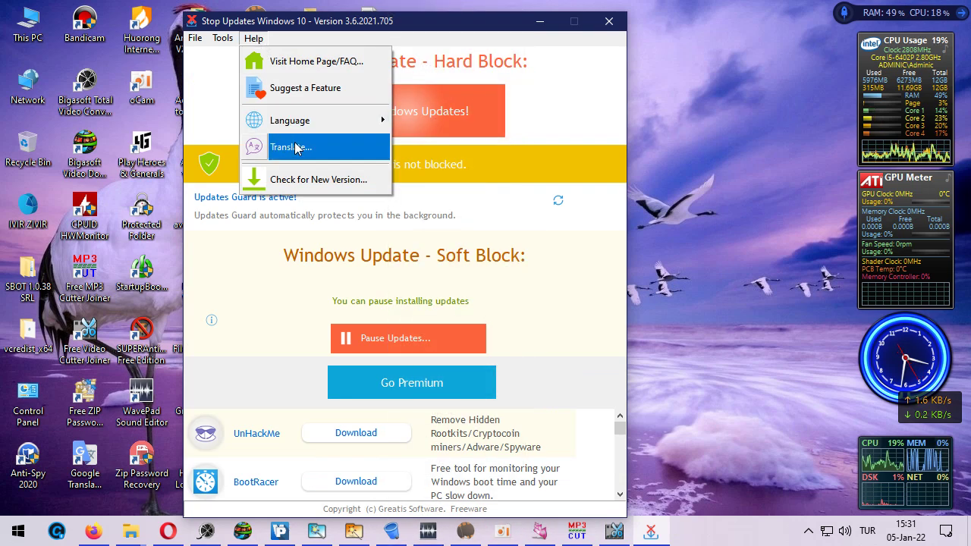
left_click(308, 179)
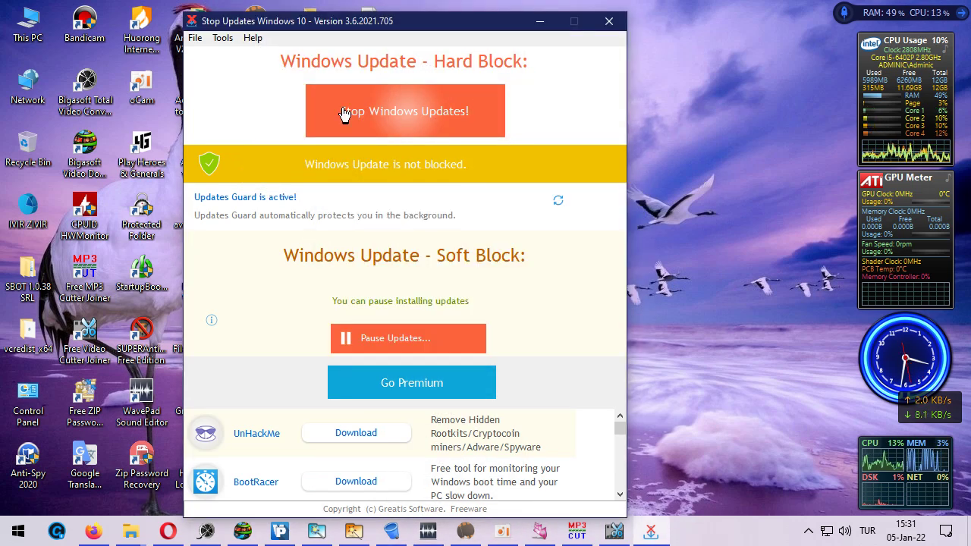
Review the available interface languages and the commands offered under Tools.
left_click(254, 38)
mouse_move(304, 124)
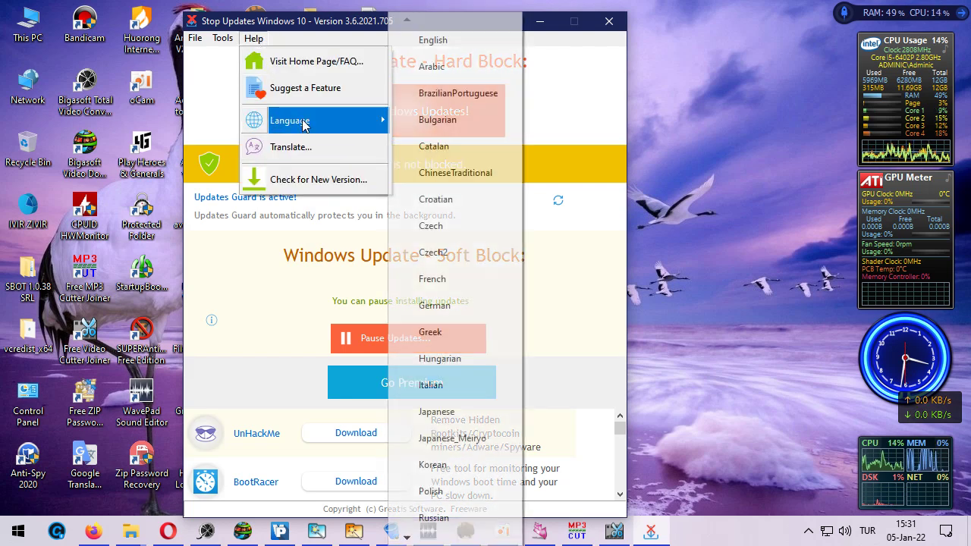
mouse_move(216, 39)
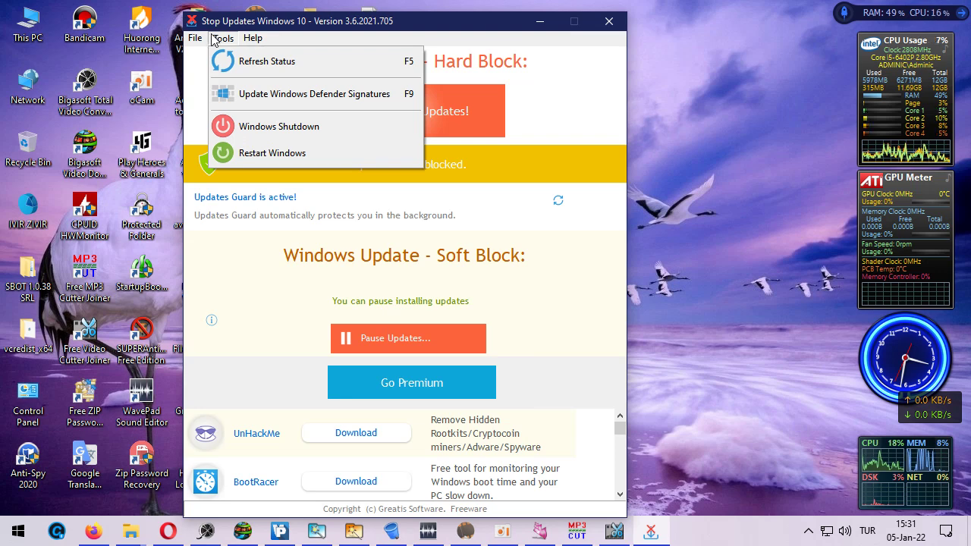
Open the program settings and review the power-user options, the disabled processes and the disabled services.
left_click(220, 63)
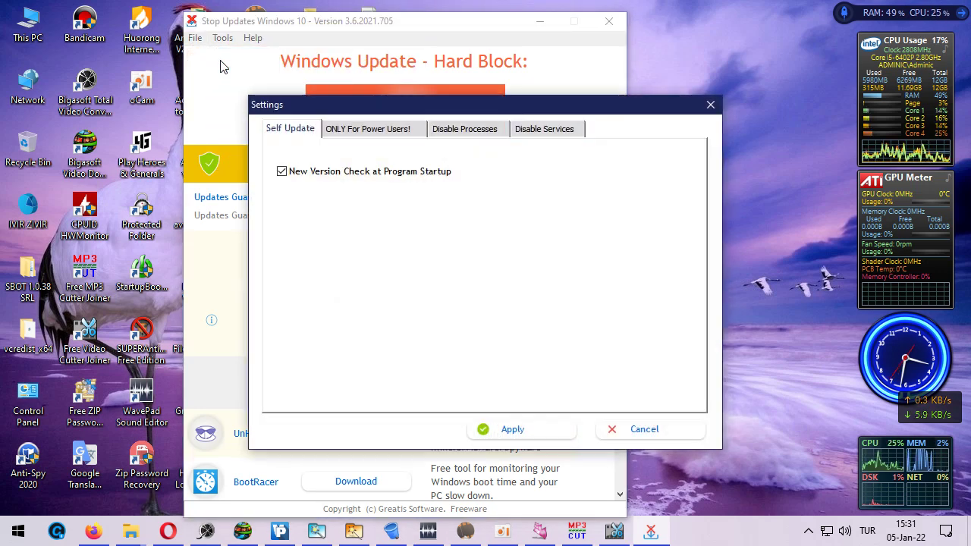
left_click(346, 129)
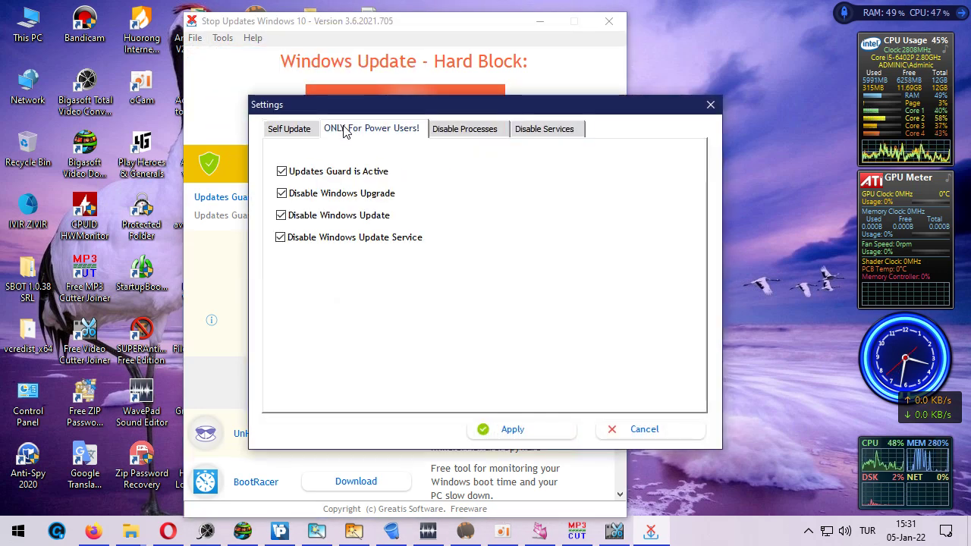
left_click(462, 129)
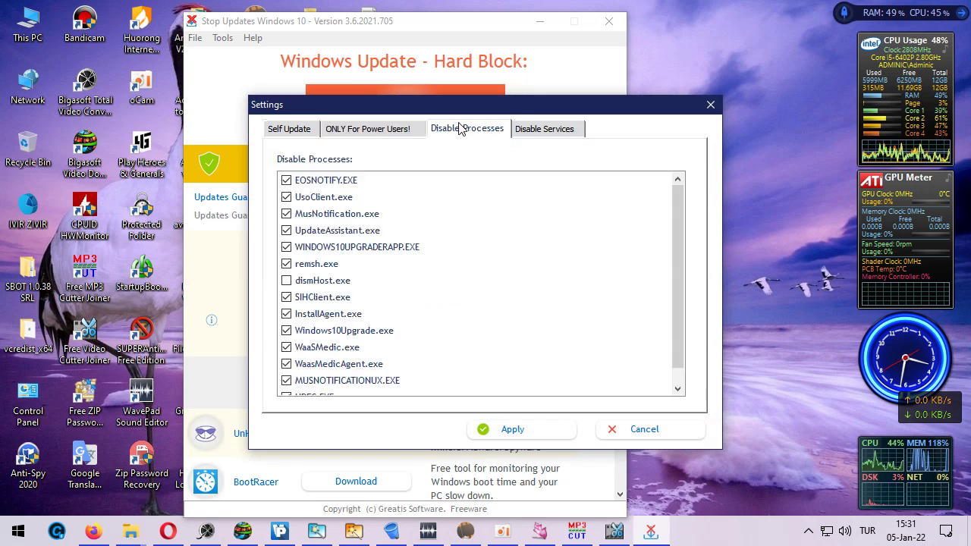
scroll(679, 269, "down", 1)
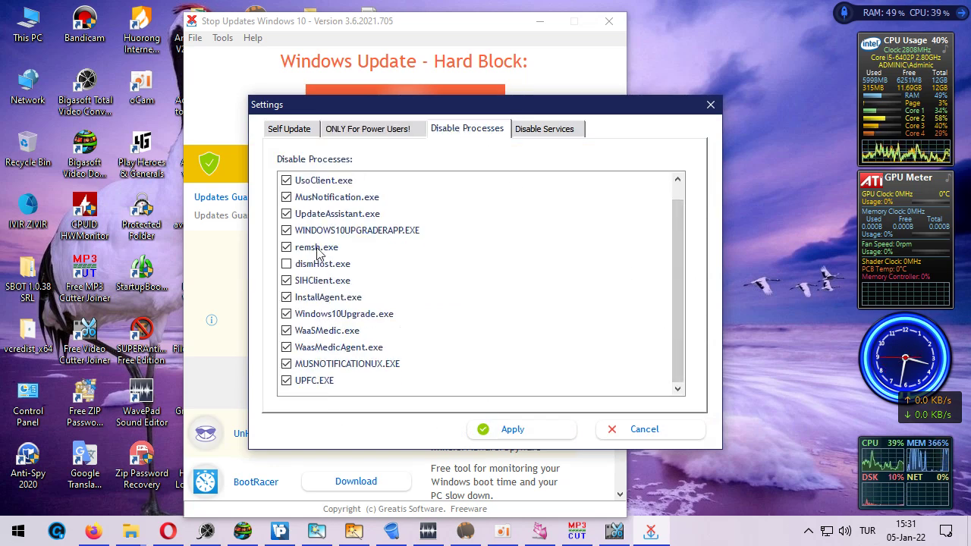
scroll(308, 187, "up", 1)
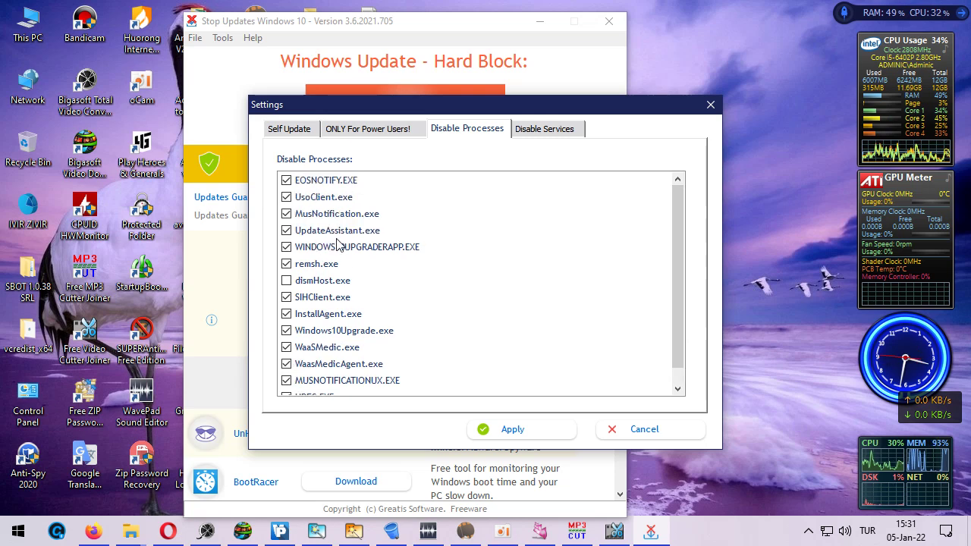
left_click(536, 131)
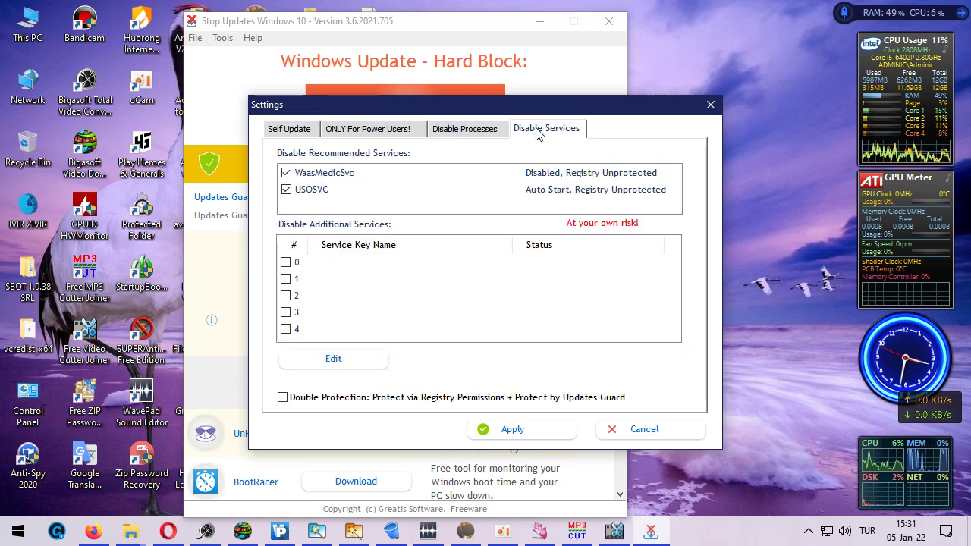
left_click(472, 130)
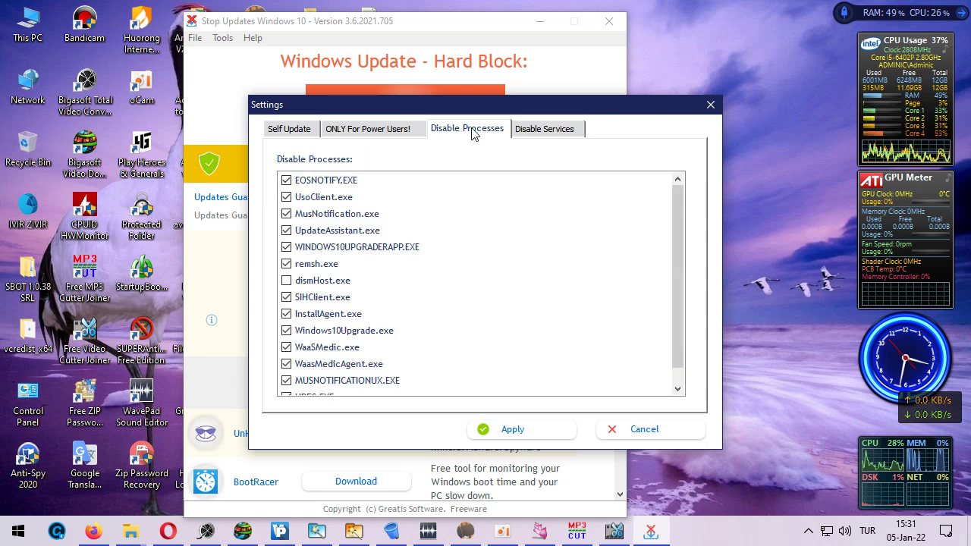
left_click(554, 130)
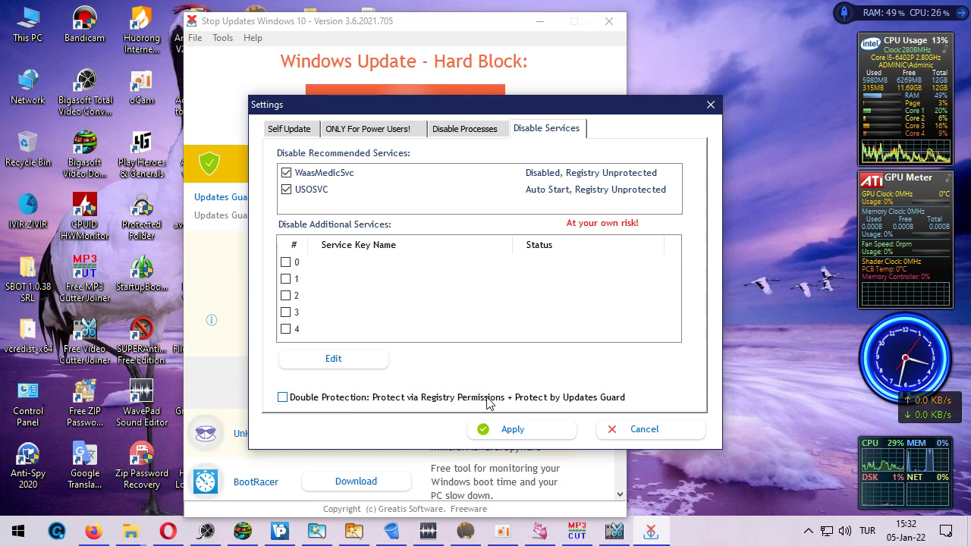
Enable Double Protection via registry permissions and Updates Guard, recheck the other settings pages and apply the settings.
left_click(295, 400)
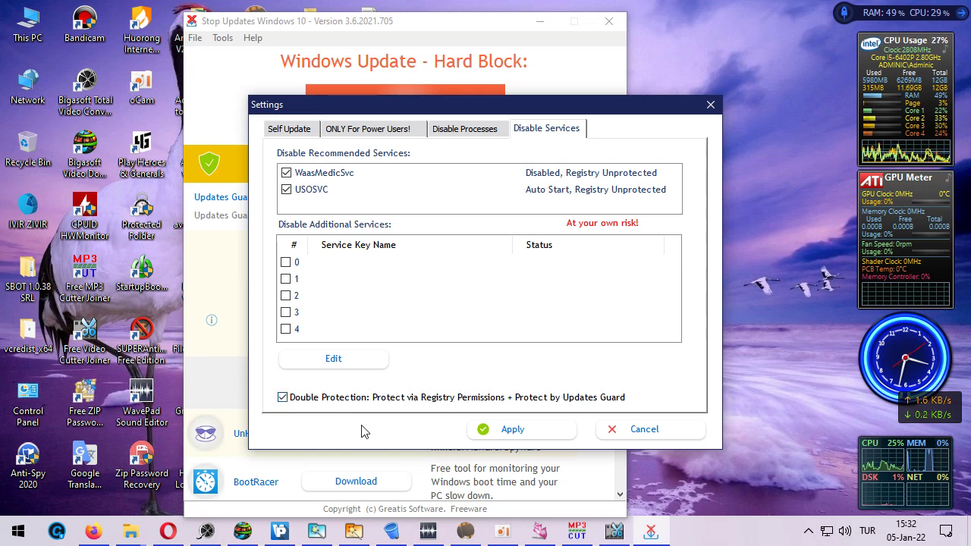
left_click(477, 132)
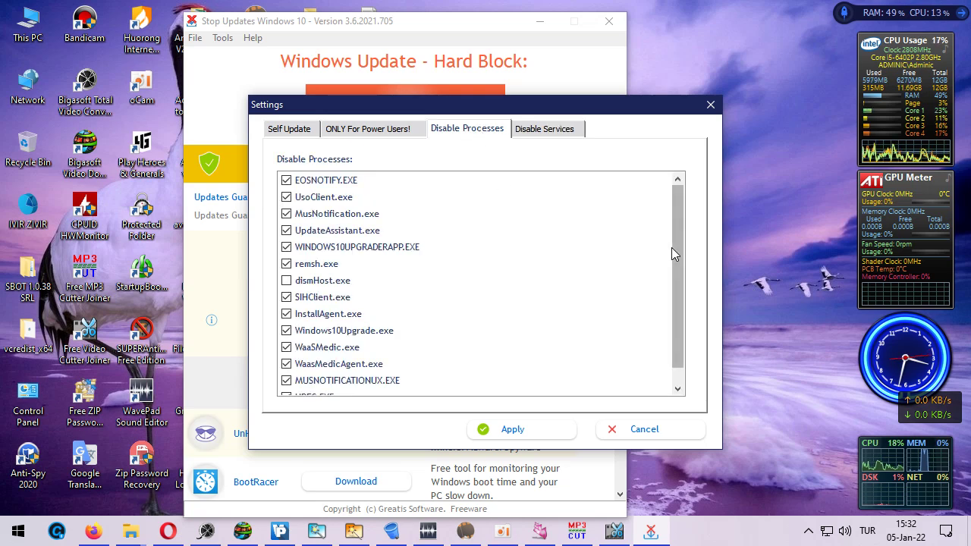
left_click_drag(672, 251, 692, 327)
left_click_drag(696, 275, 693, 210)
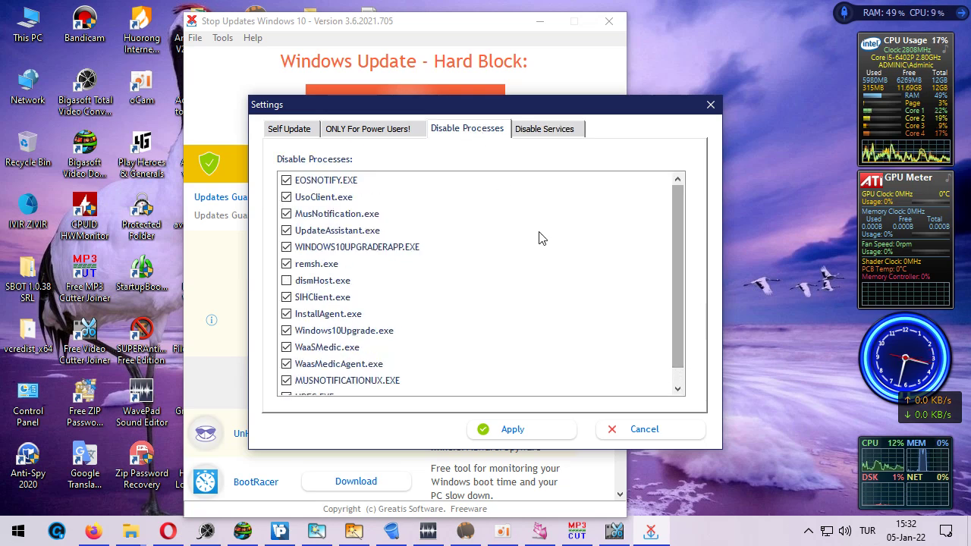
left_click(384, 135)
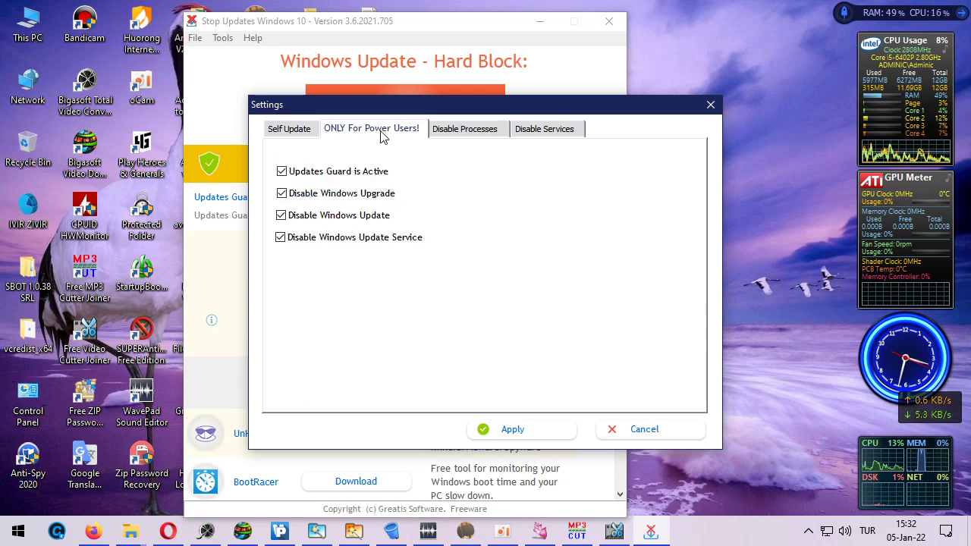
left_click(308, 133)
left_click(537, 129)
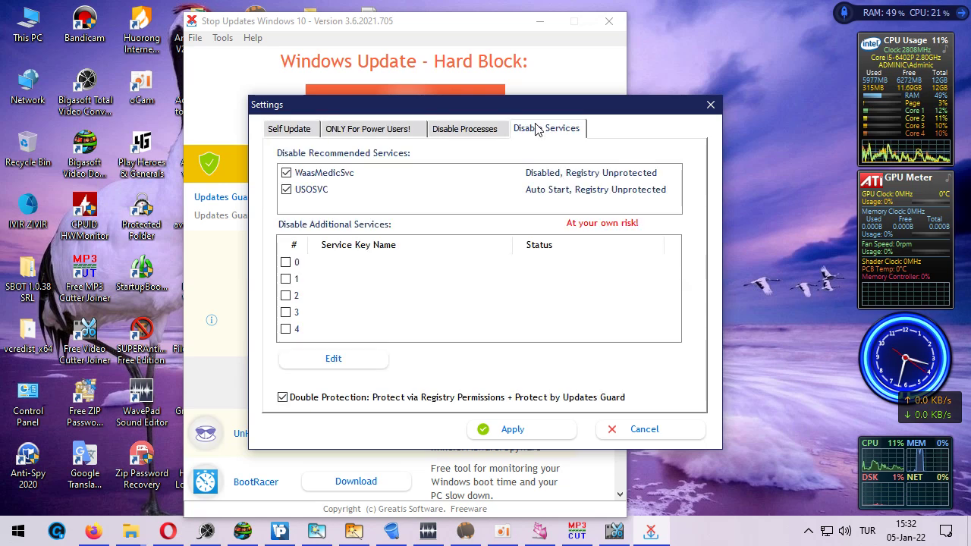
left_click(504, 431)
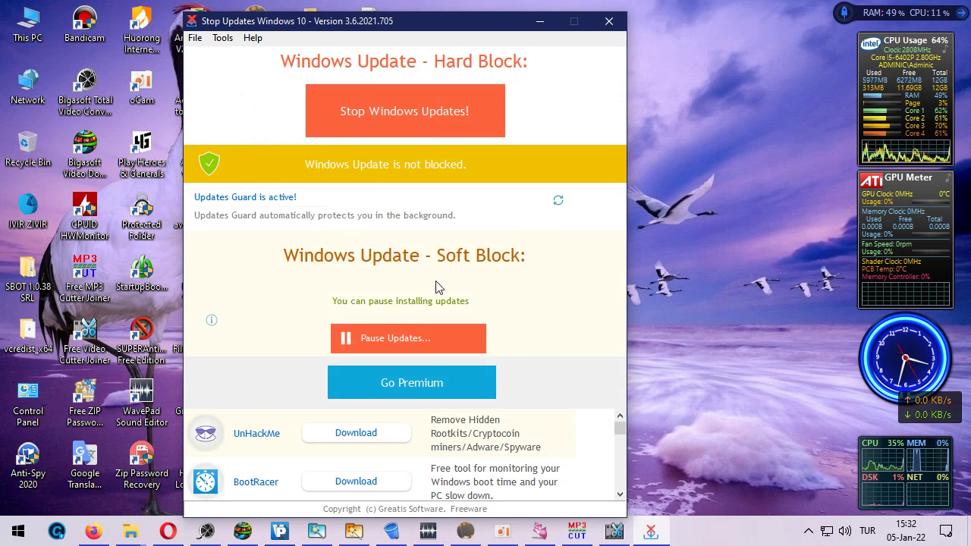
Pause updates, monthly quality updates and feature updates until 11-Nov-99, with Stay on the Current Feature Update ticked for 2009.
left_click(407, 340)
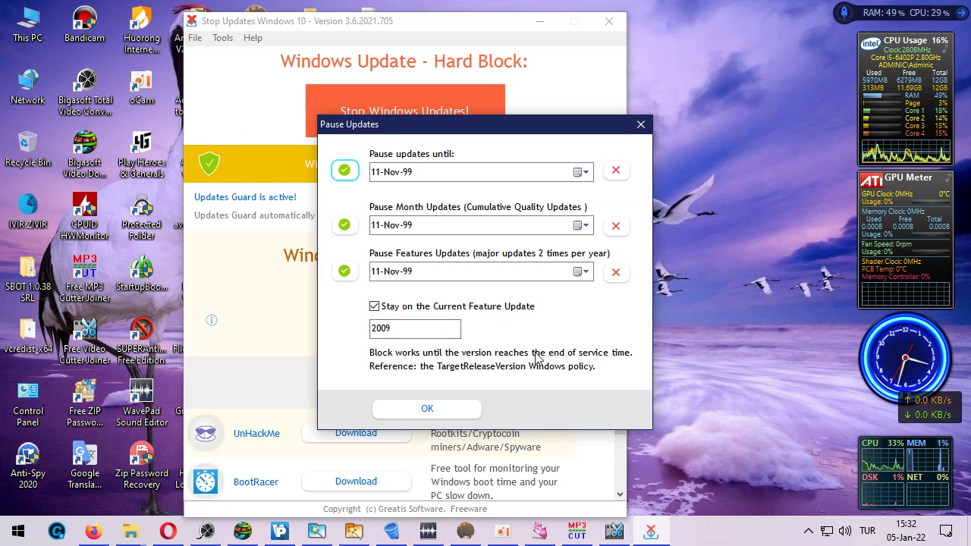
left_click(433, 410)
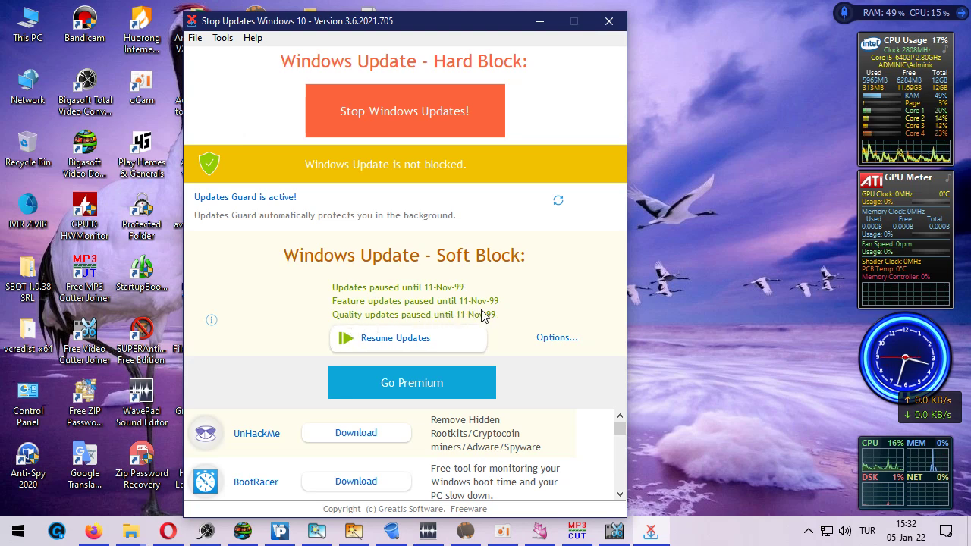
right_click(713, 252)
left_click(763, 321)
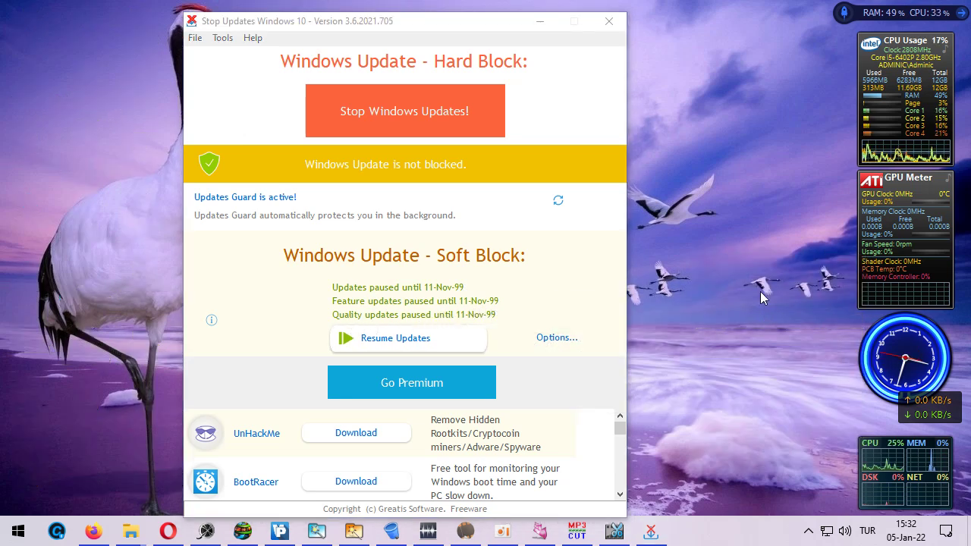
Hard-block Windows updates, permit the registry change by StopUpdates10.exe, dismiss the next-move suggestions and refresh the block status.
left_click(385, 112)
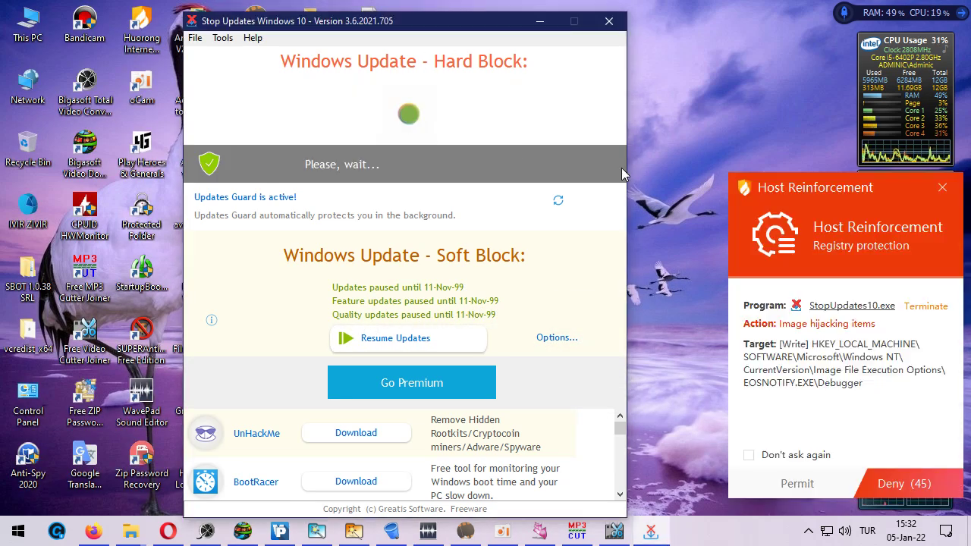
left_click(797, 481)
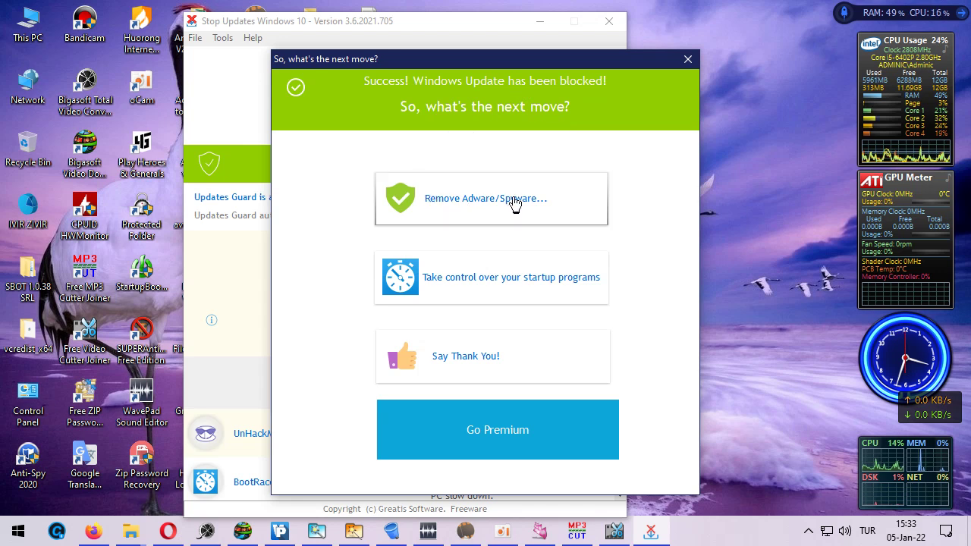
left_click(472, 198)
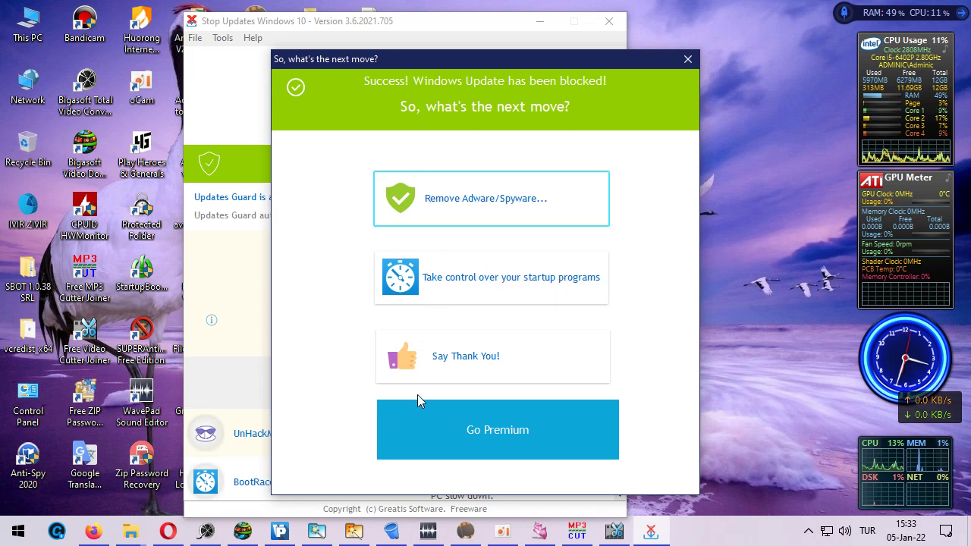
left_click(687, 60)
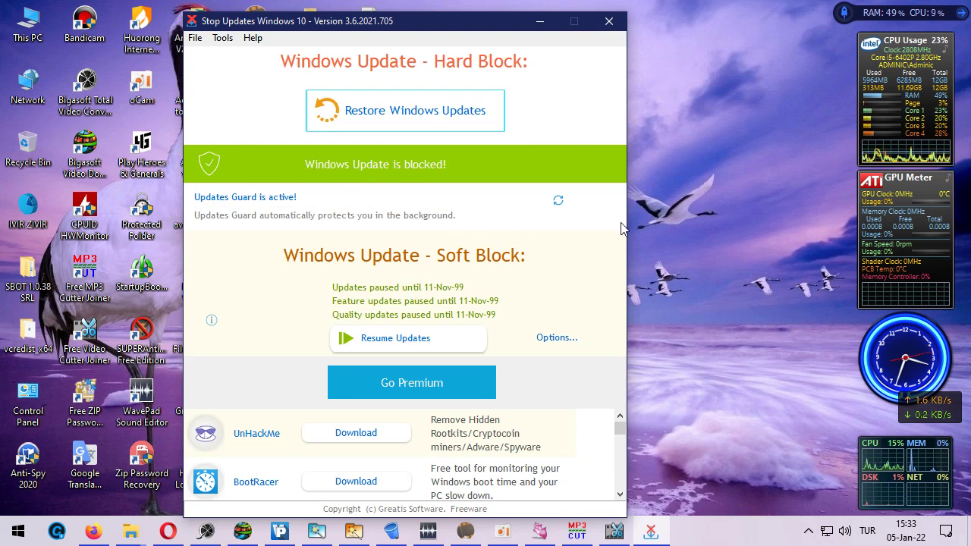
left_click(560, 202)
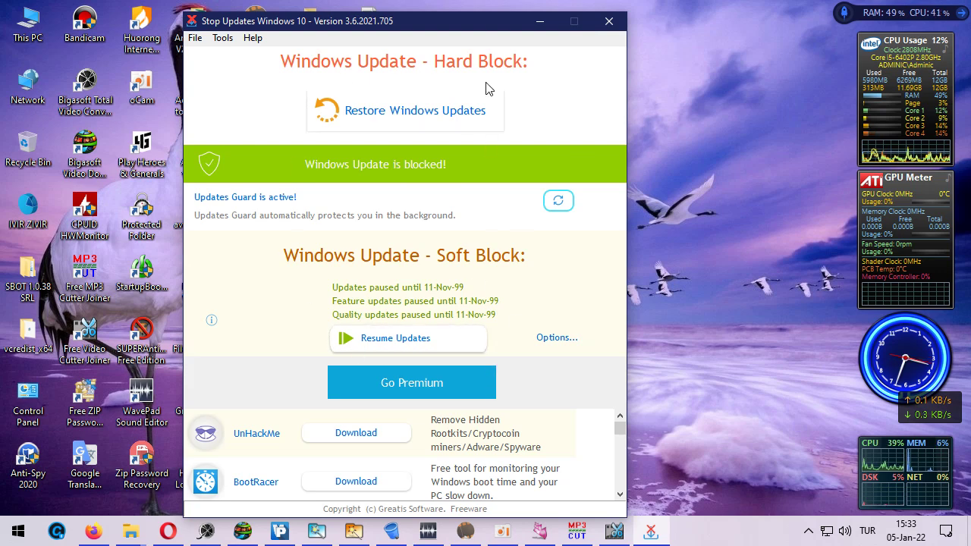
Review the help commands and look through the list of additional programs offered for download.
left_click(253, 38)
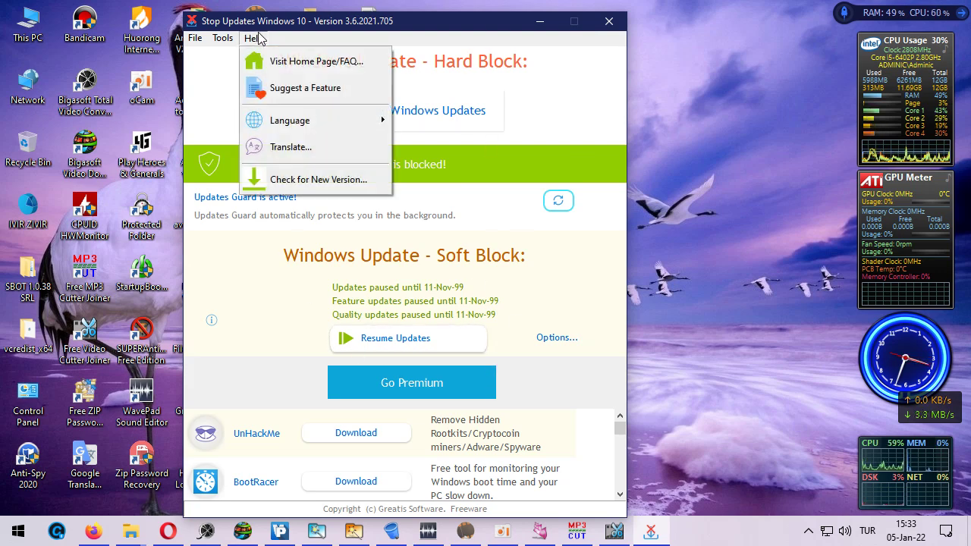
left_click(260, 38)
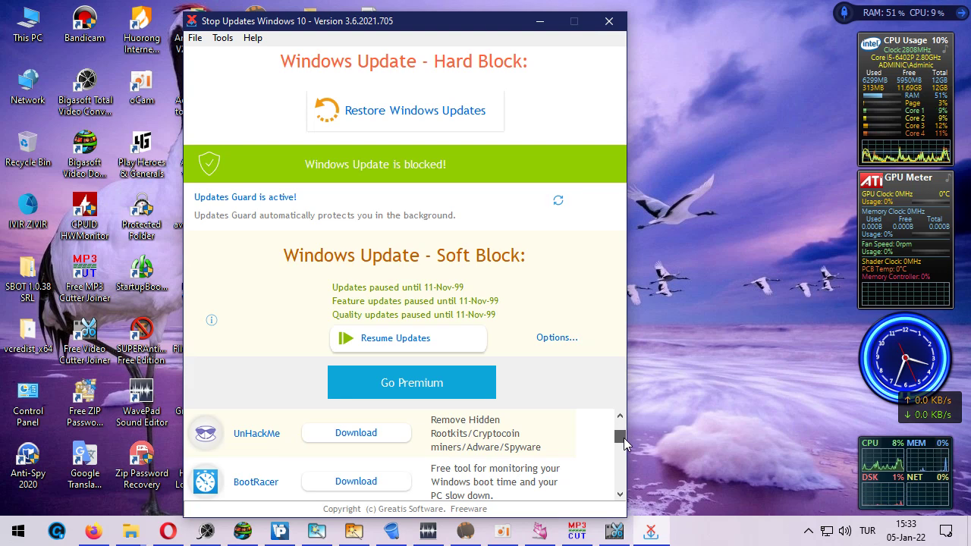
left_click_drag(626, 428, 634, 480)
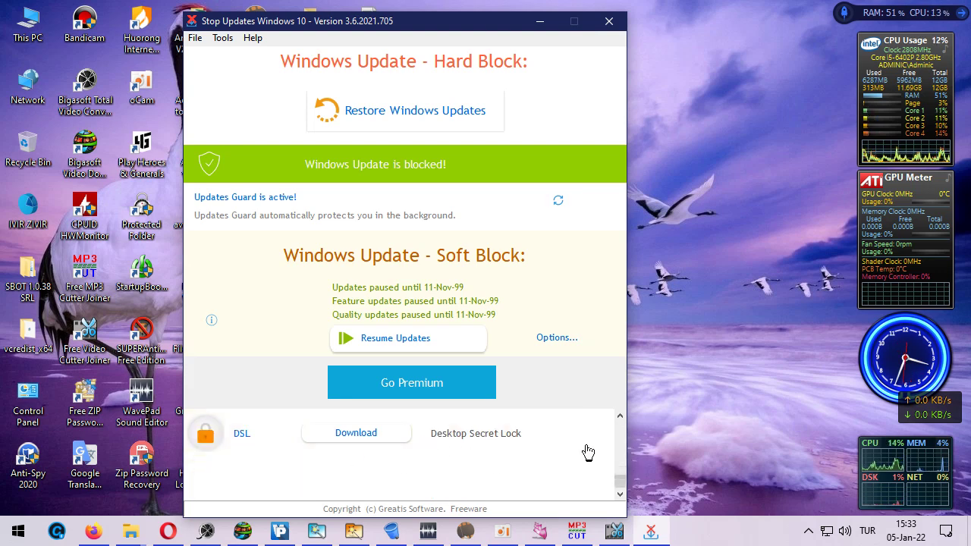
left_click(619, 418)
left_click(620, 419)
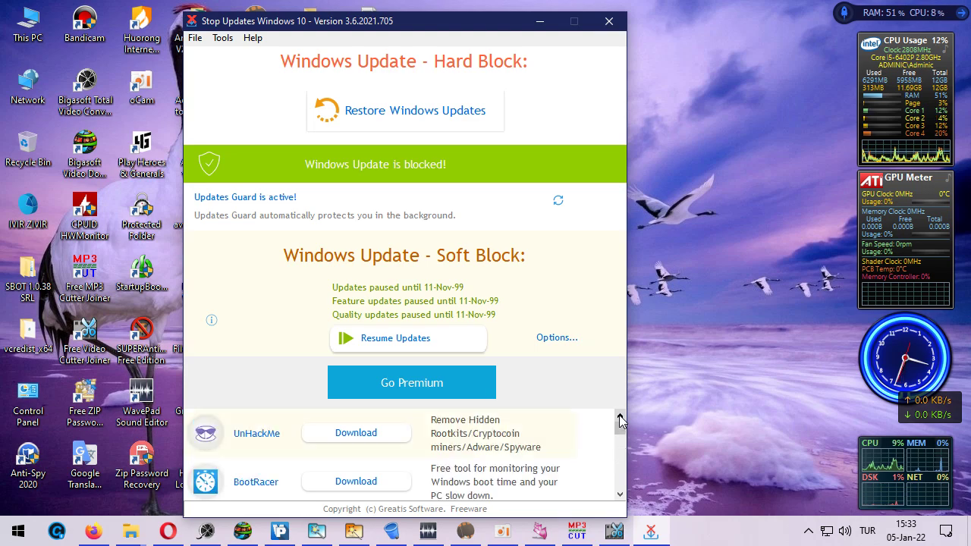
Close the Stop Updates Windows 10 window and refresh the desktop.
right_click(711, 219)
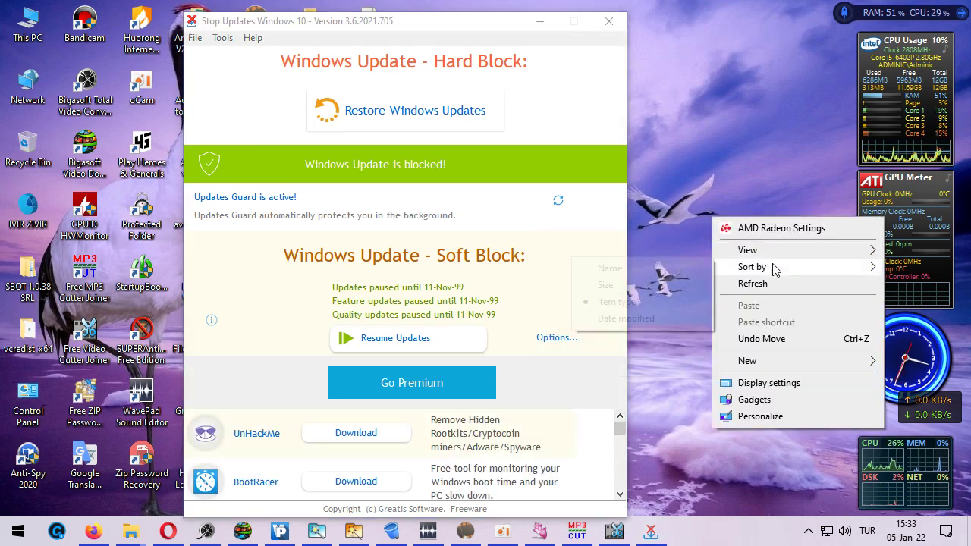
left_click(772, 280)
left_click(612, 25)
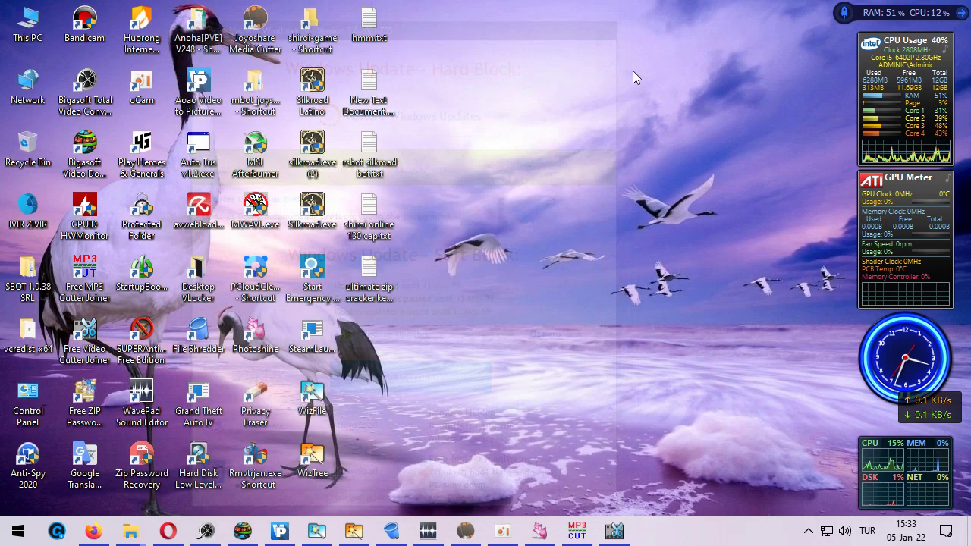
right_click(575, 136)
left_click(649, 202)
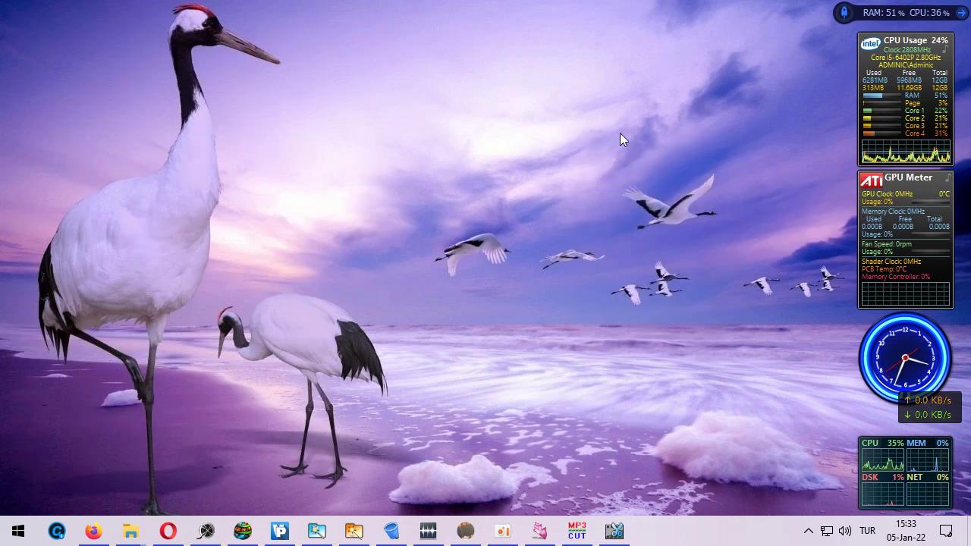
right_click(619, 133)
left_click(689, 200)
Create a new text document on the desktop and open it in Notepad.
right_click(558, 132)
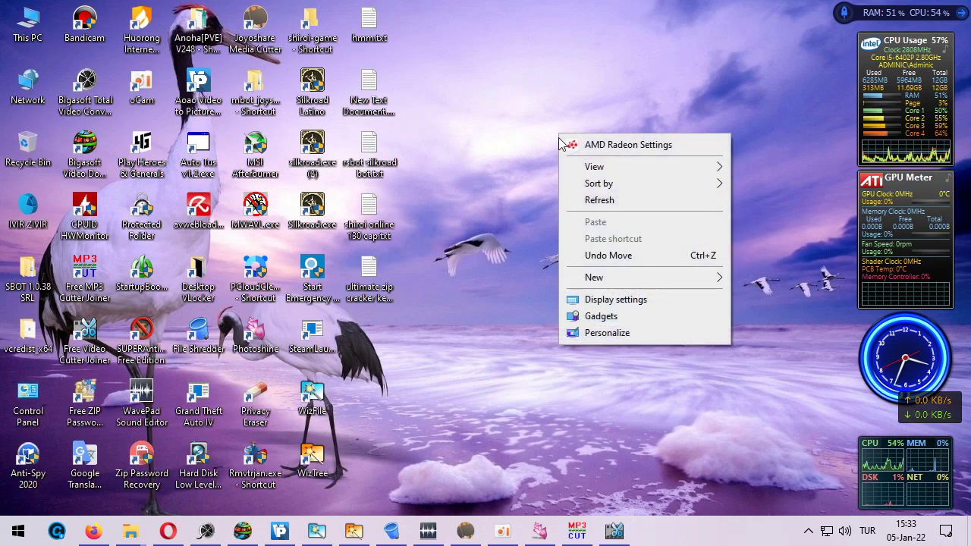
mouse_move(627, 278)
left_click(766, 368)
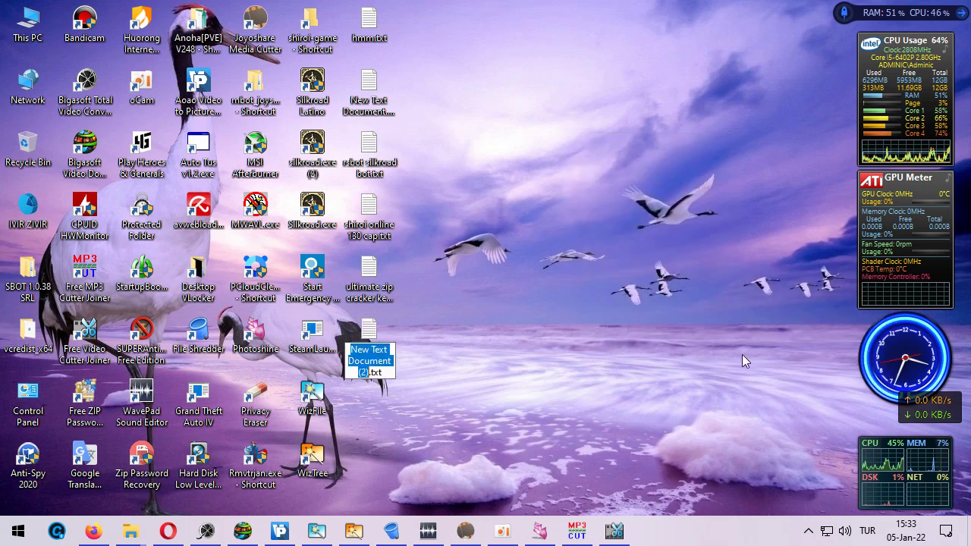
left_click(374, 337)
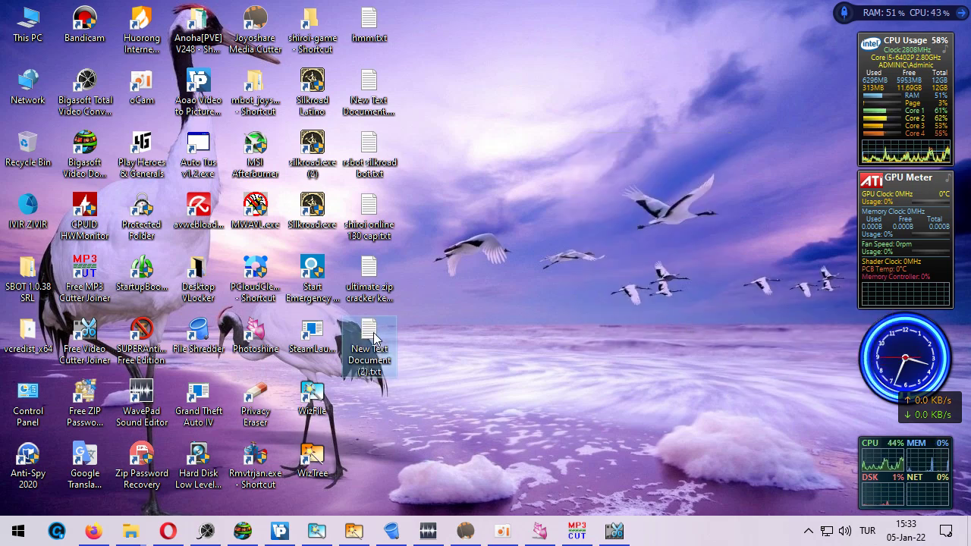
double_click(374, 338)
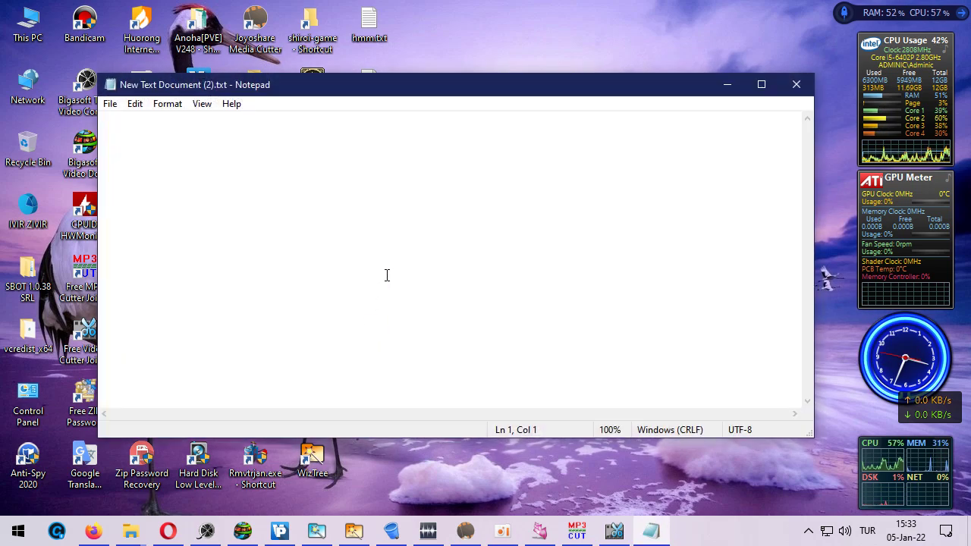
Write "AND RESTART YOUR COMPUTER" in the text document, save the changes and close it.
type("AND RE")
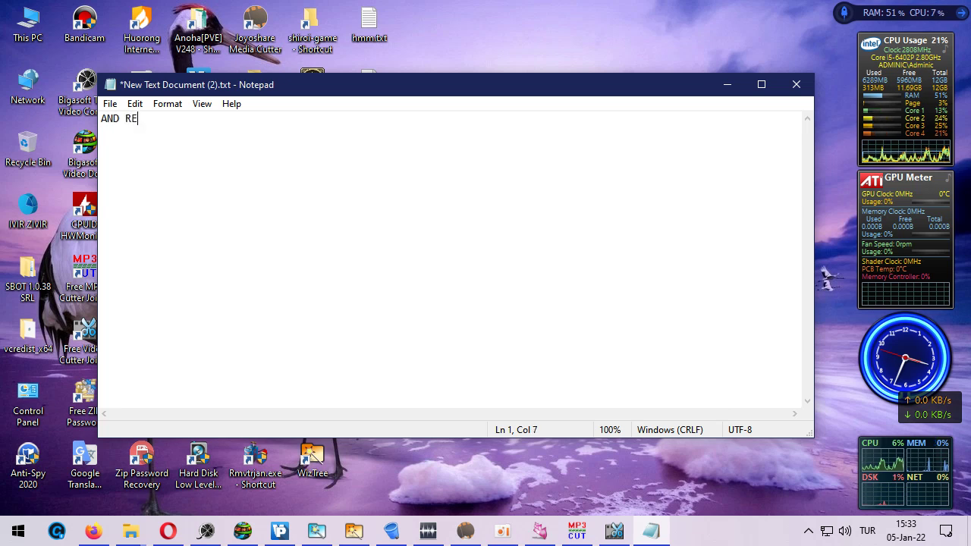
type("START YO")
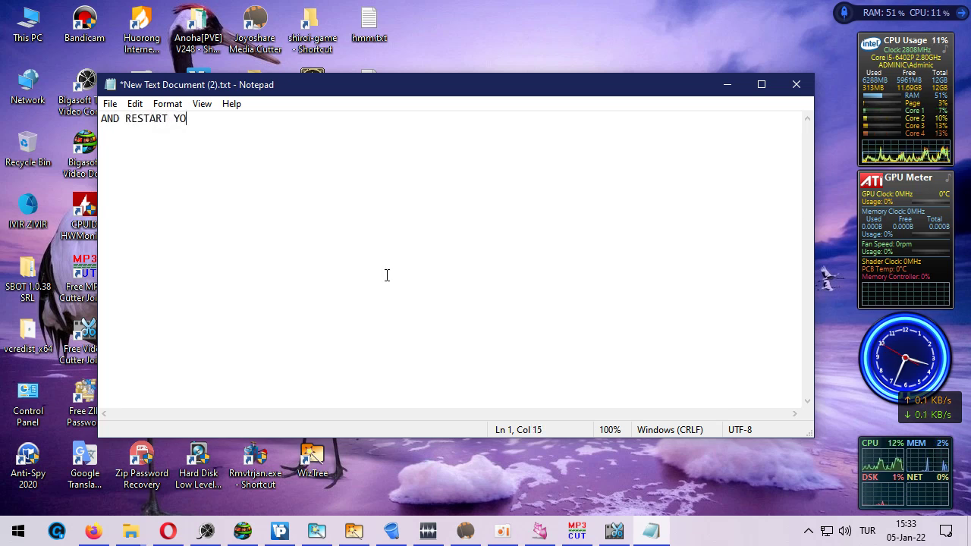
type("UR COMPUTER")
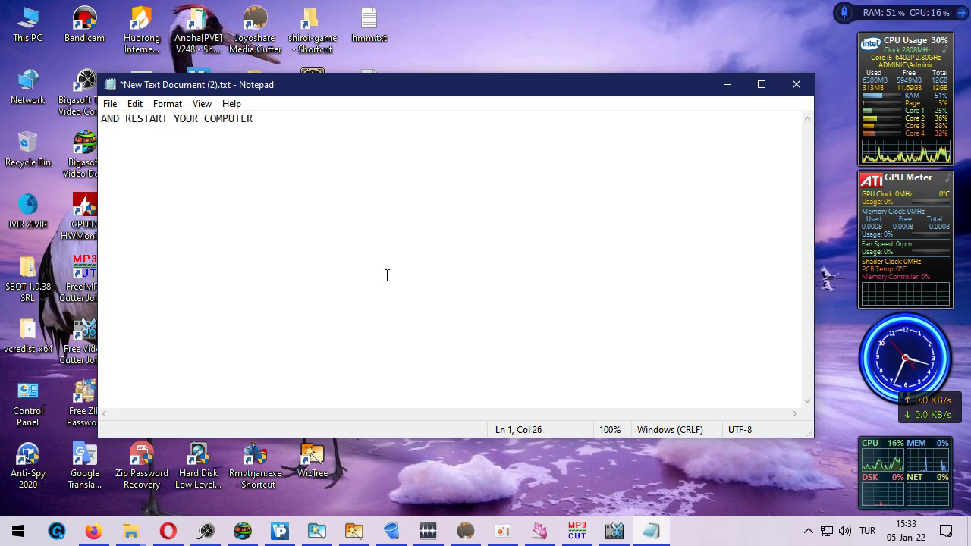
left_click(798, 85)
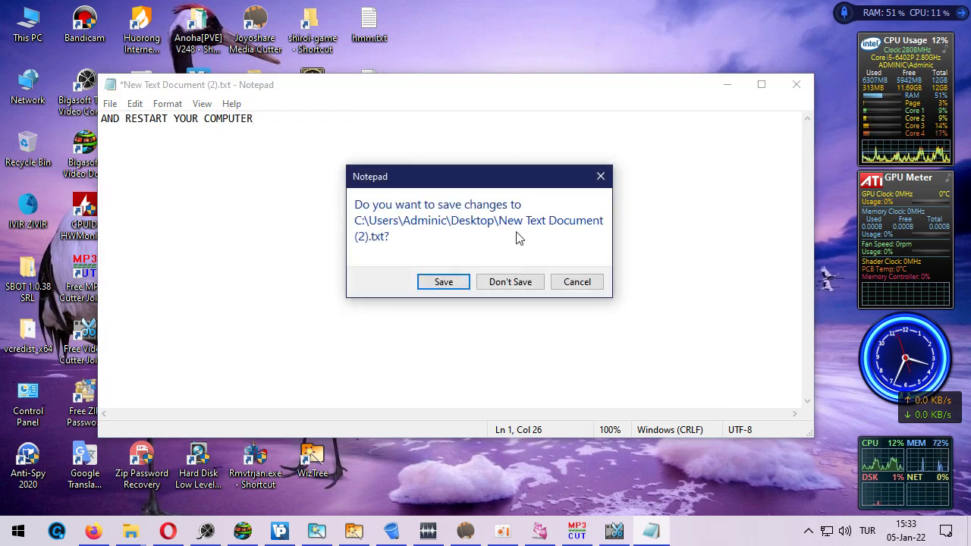
left_click(444, 282)
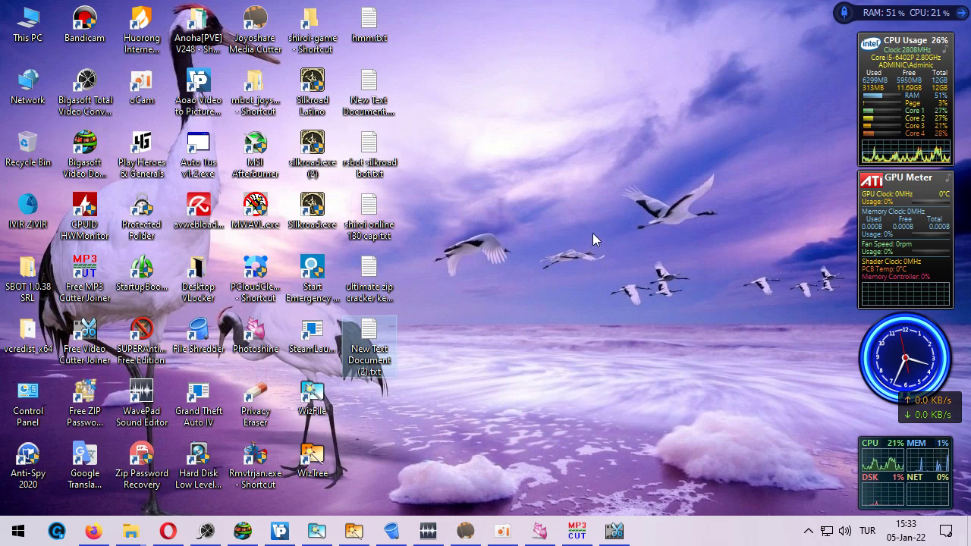
left_click(505, 533)
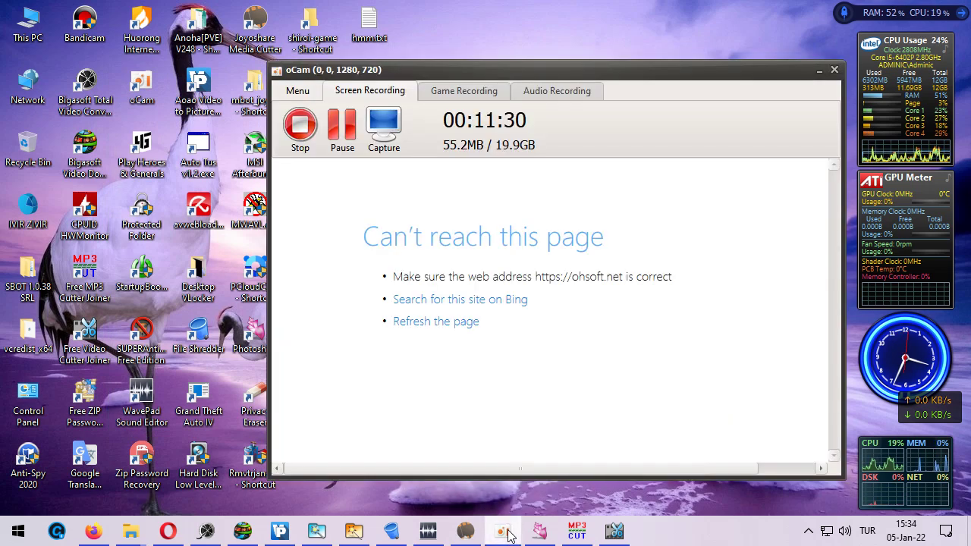